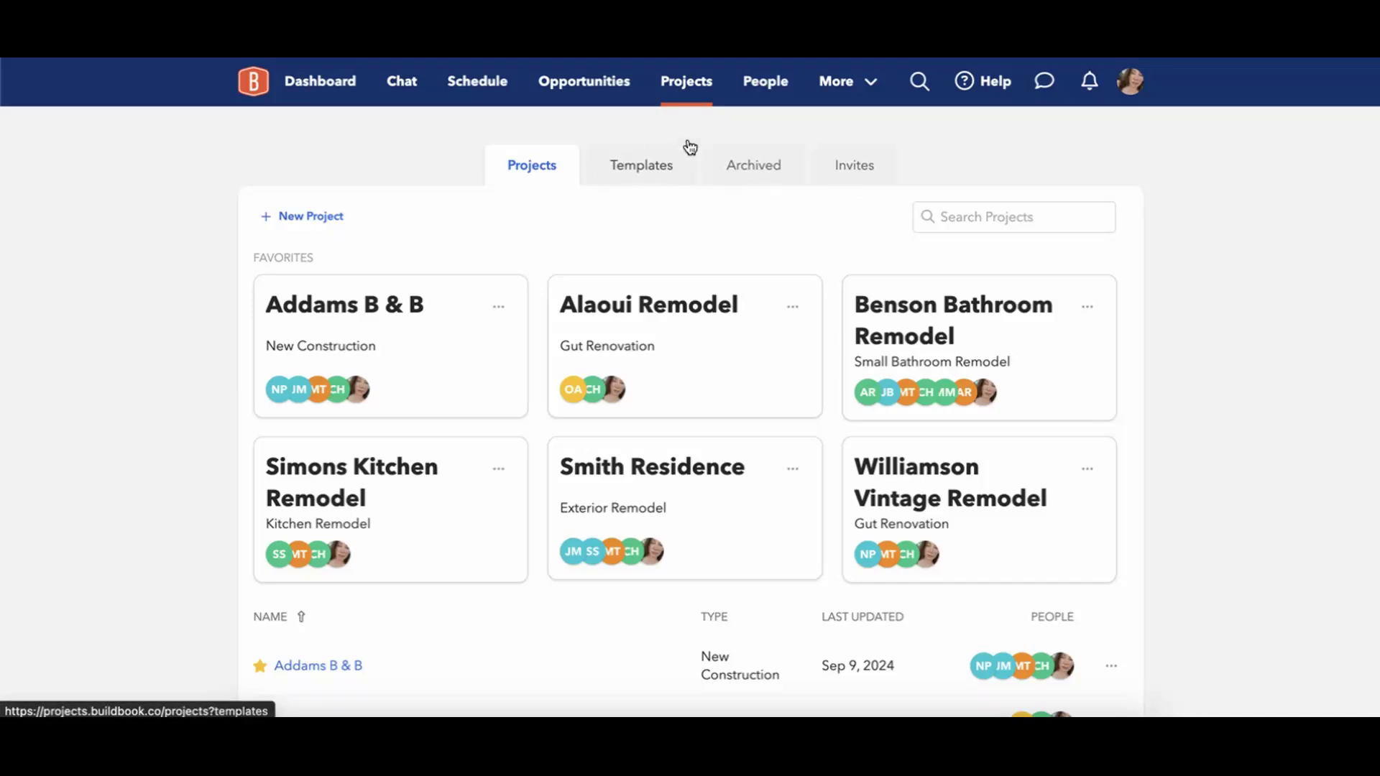
Browse the Template Gallery's pre-built New Construction, Bathroom Remodel and Kitchen Remodel project templates, then close the gallery
click(649, 171)
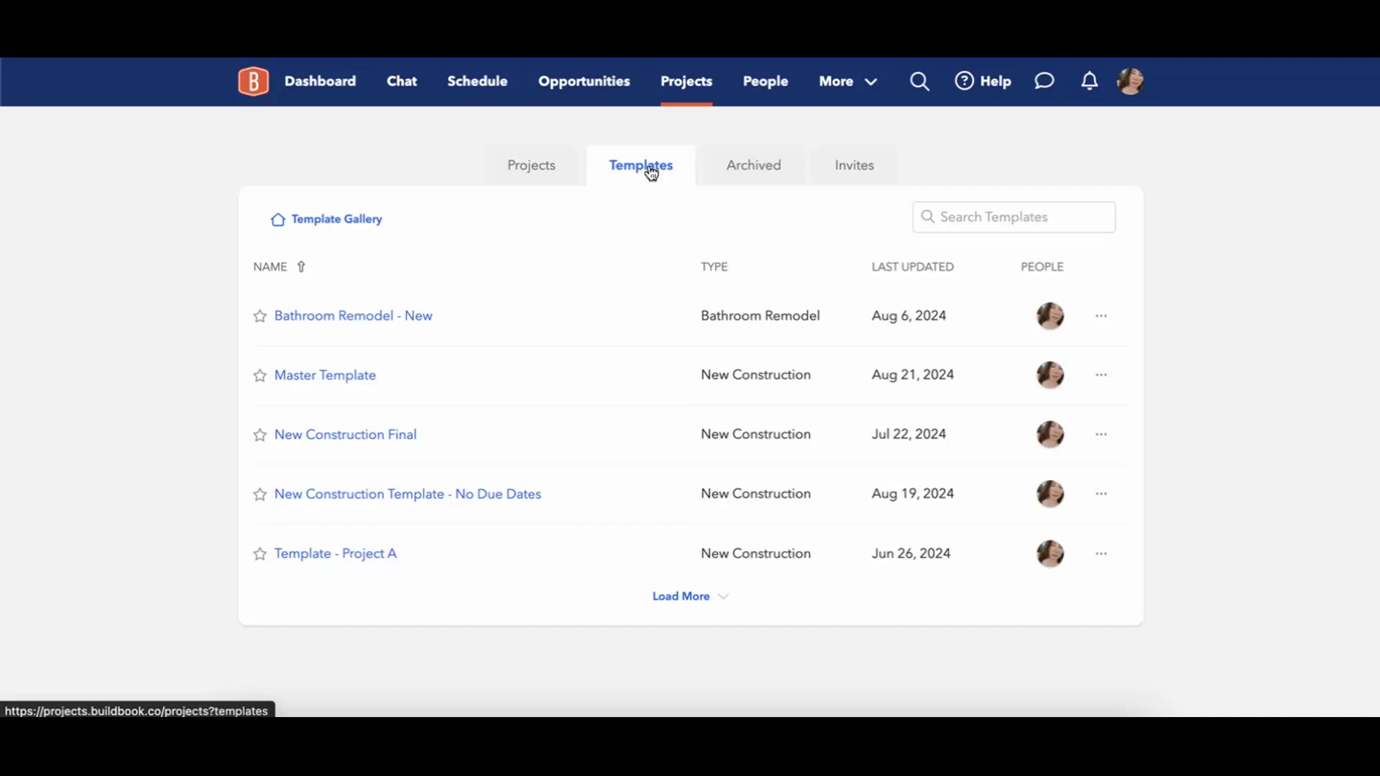
click(373, 218)
scroll(924, 295, down, 2)
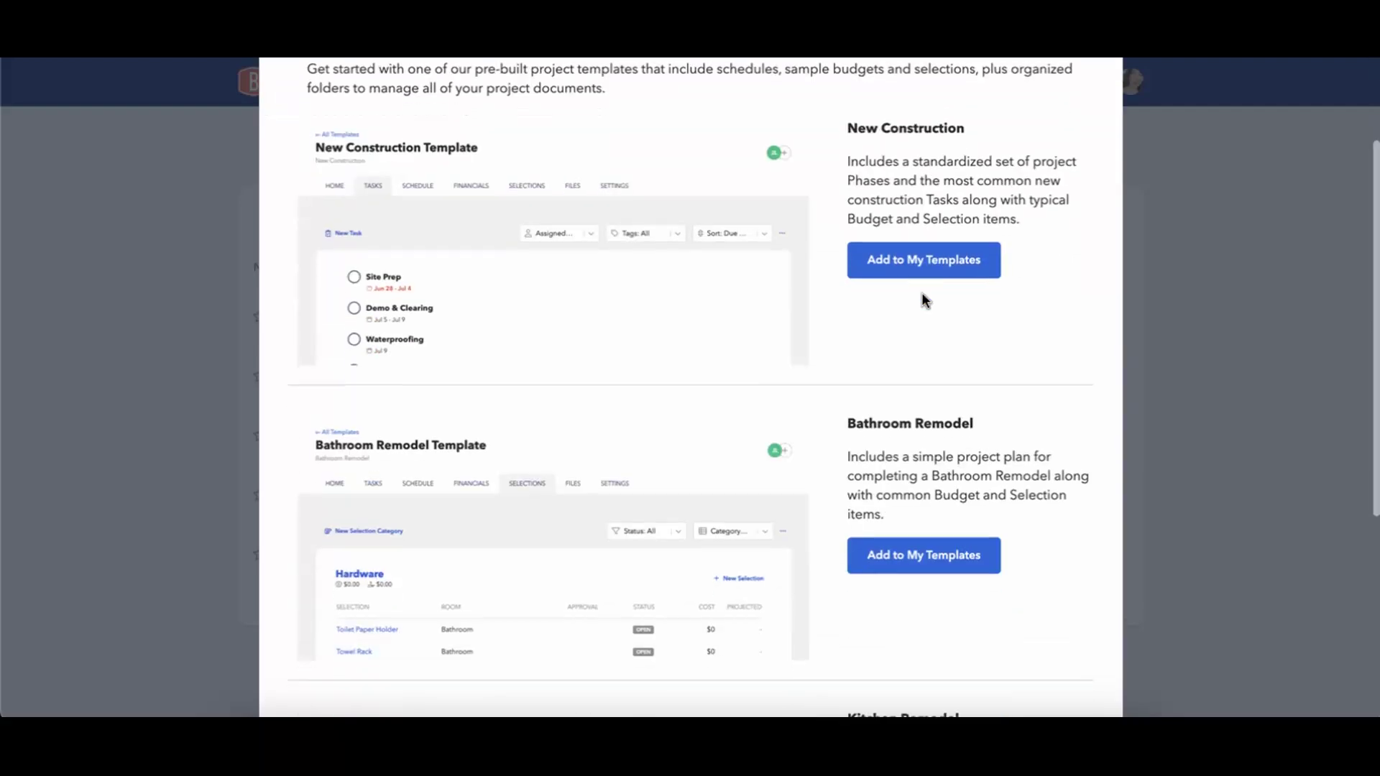
scroll(961, 434, down, 3)
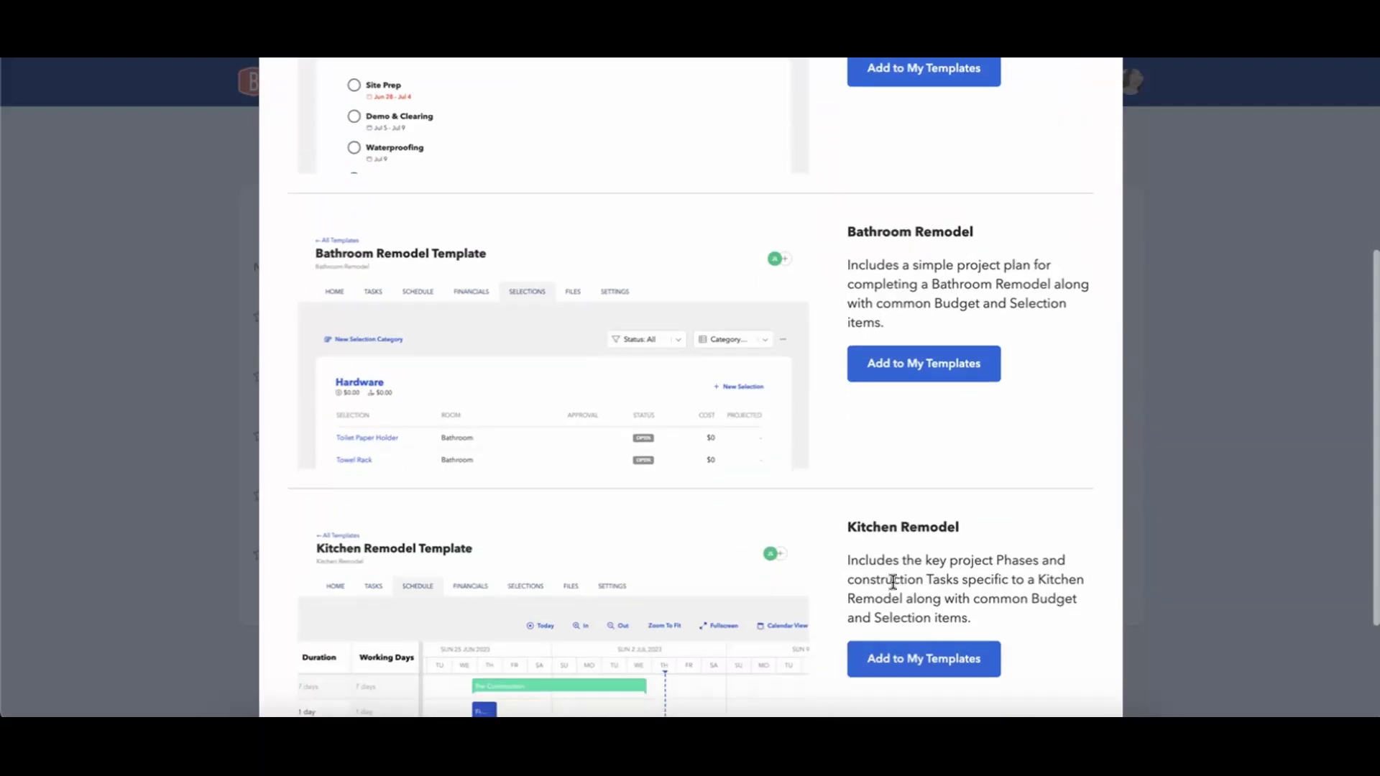
scroll(967, 365, up, 5)
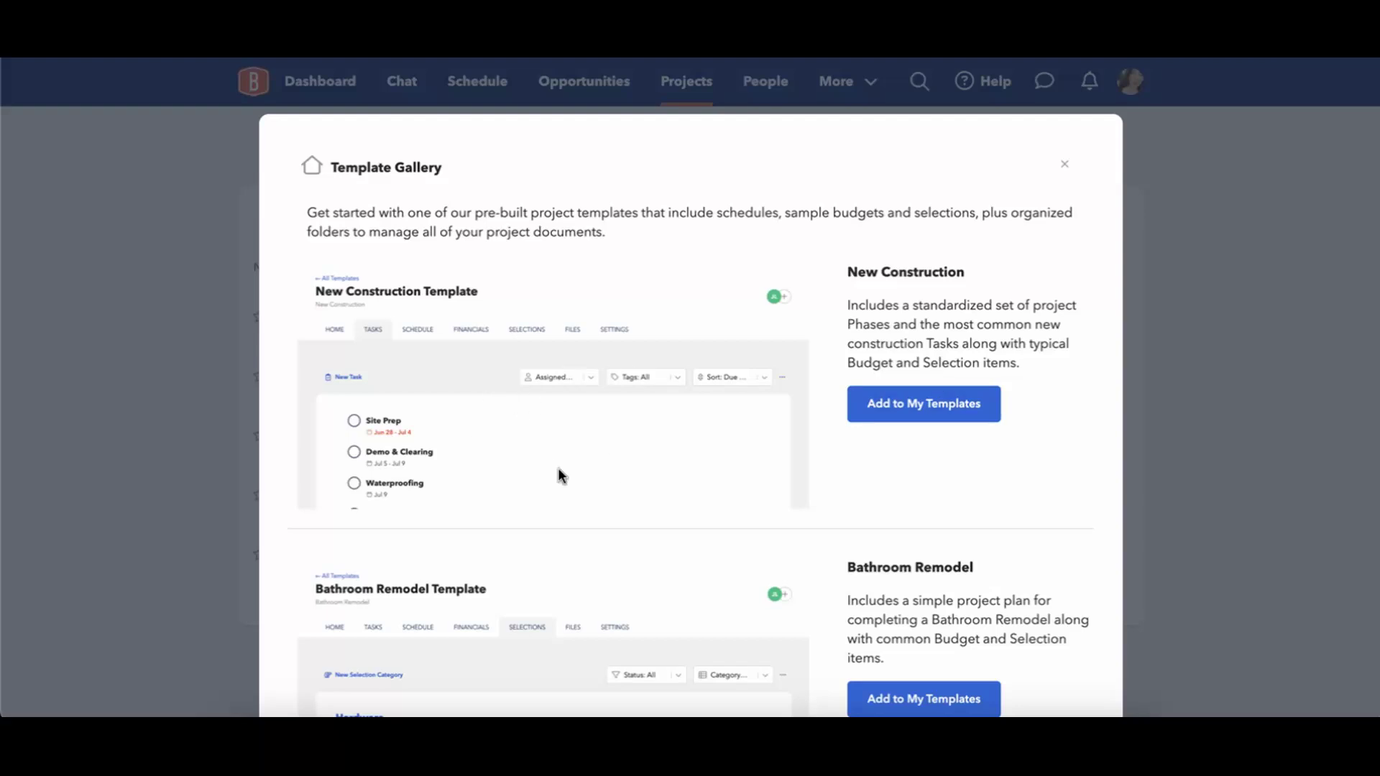
scroll(558, 469, down, 5)
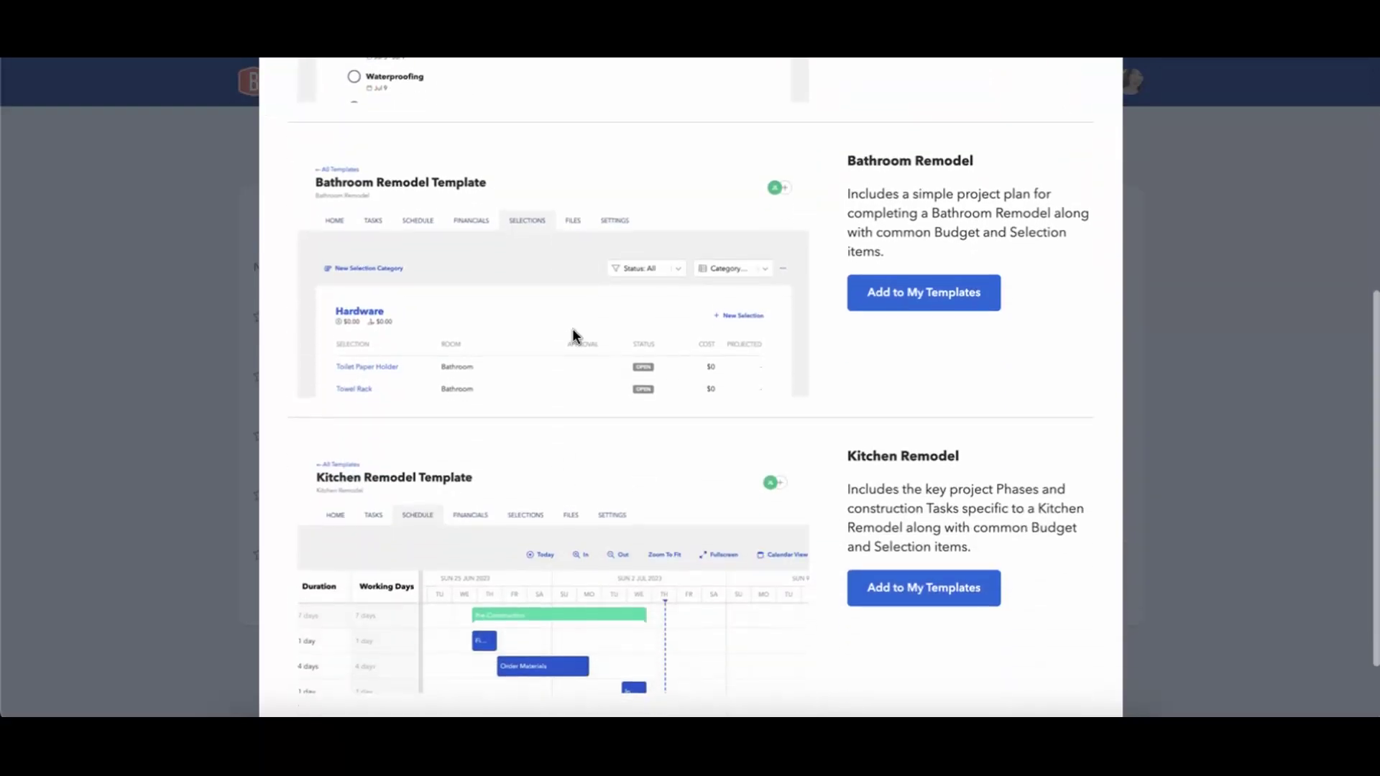
scroll(565, 384, up, 5)
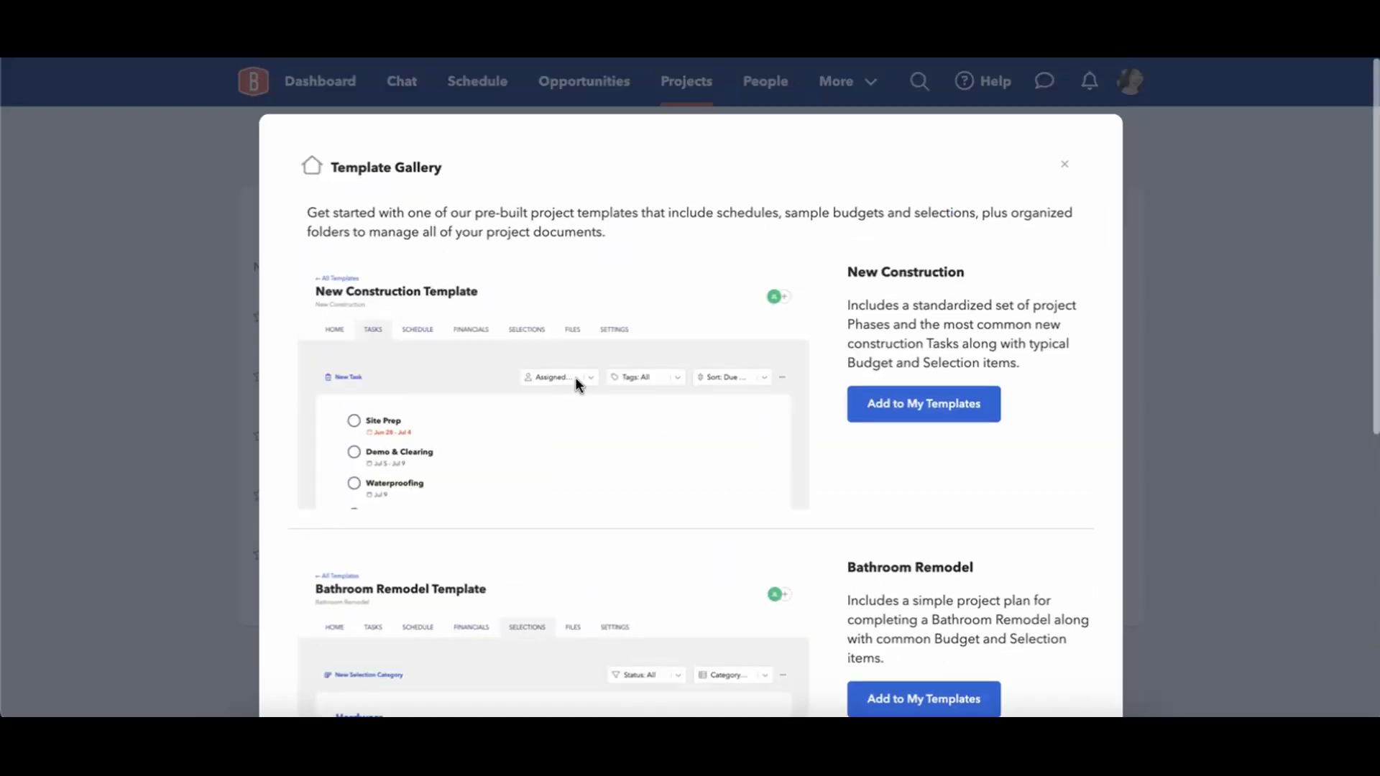
click(1068, 167)
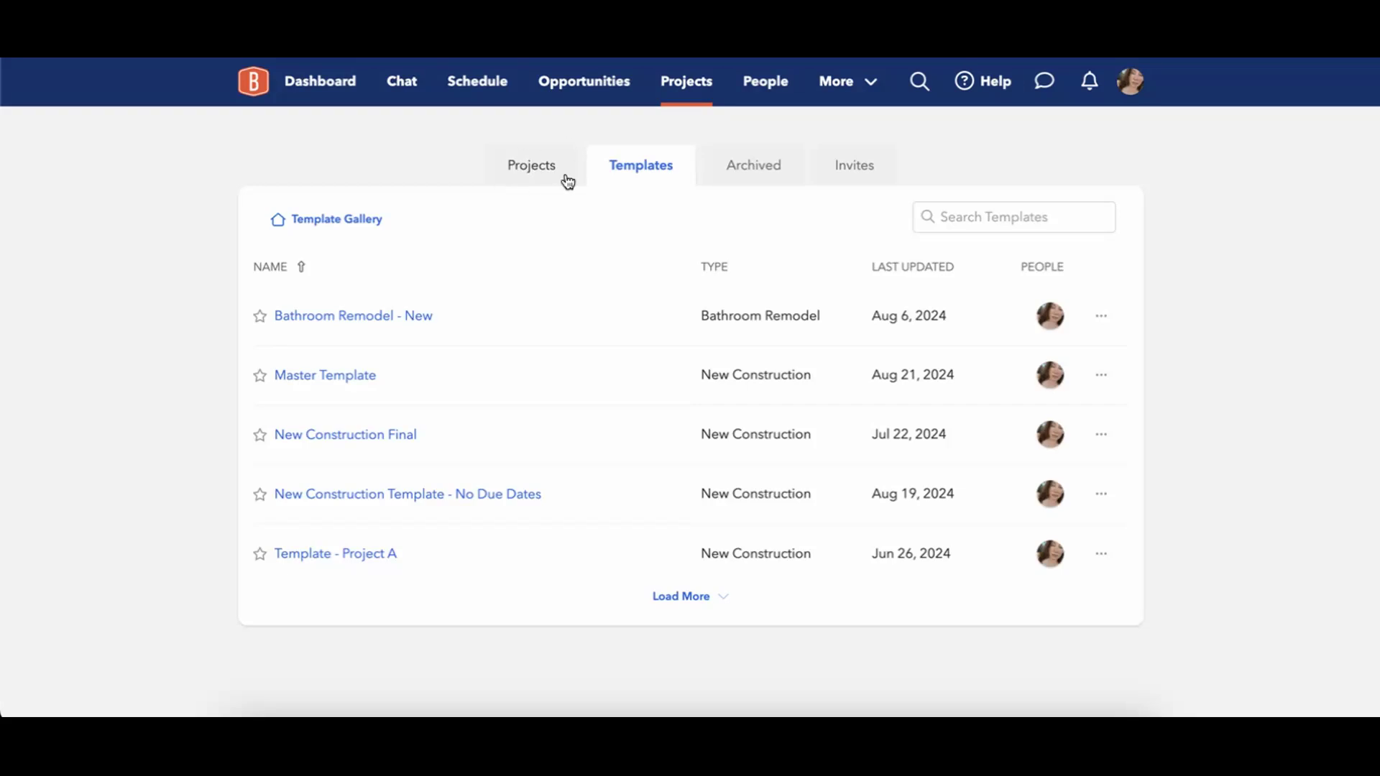
Create a template from the existing Addams B & B project in the projects list
click(534, 167)
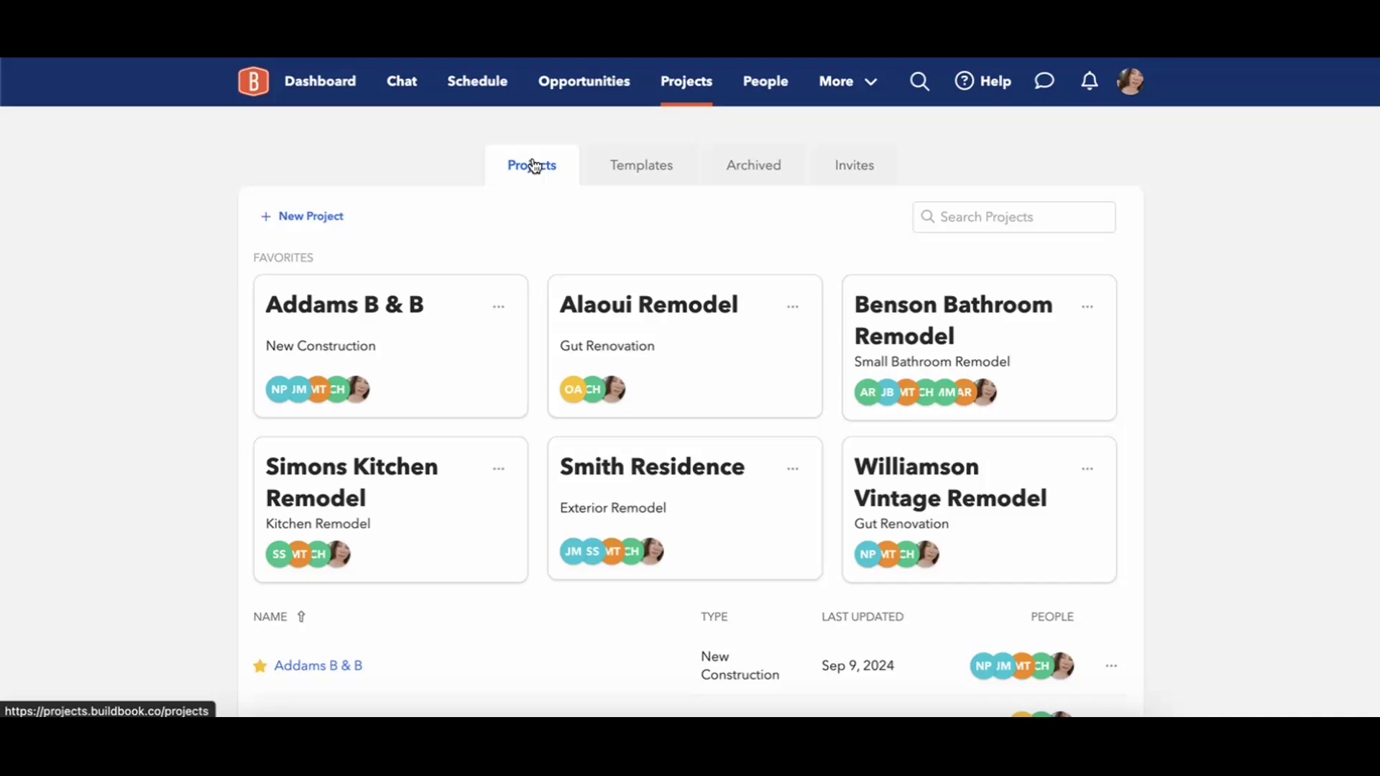
click(502, 310)
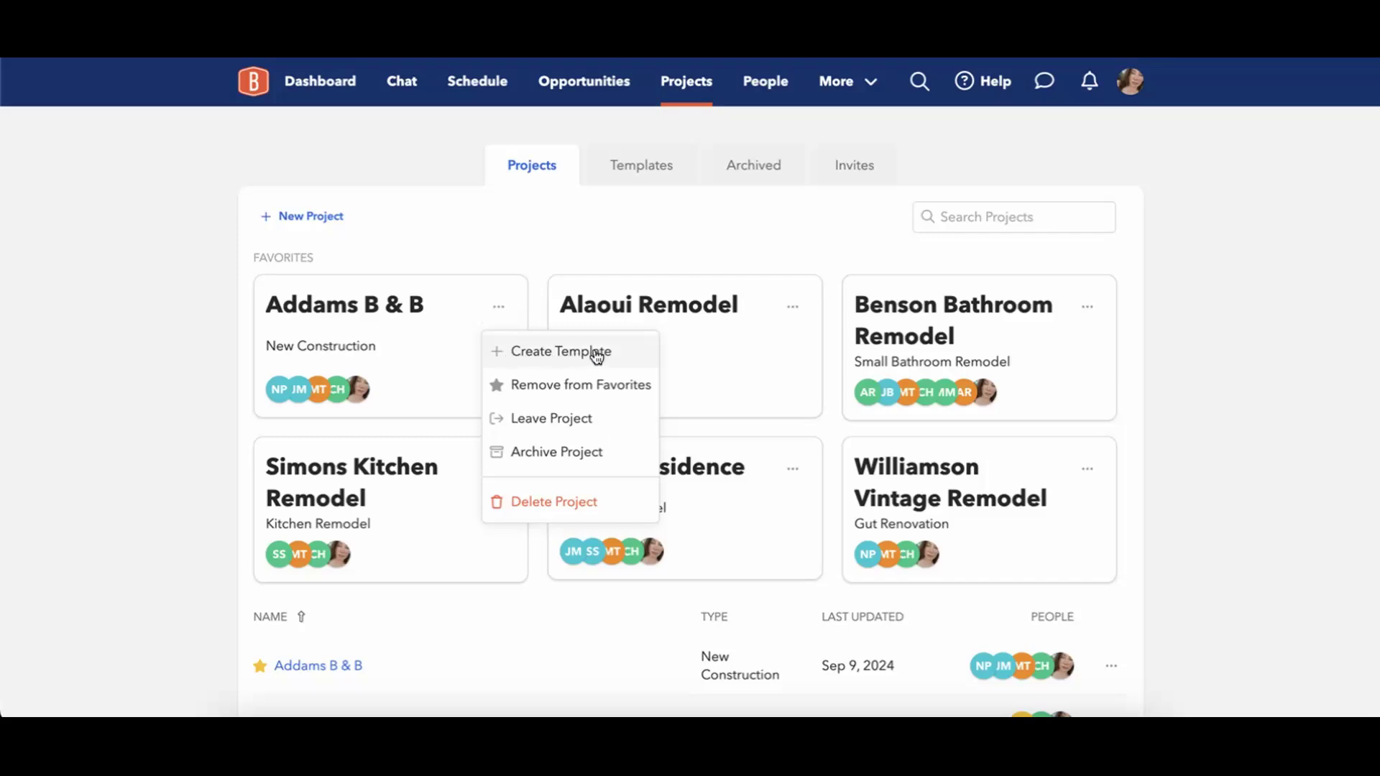
click(568, 264)
scroll(862, 330, down, 4)
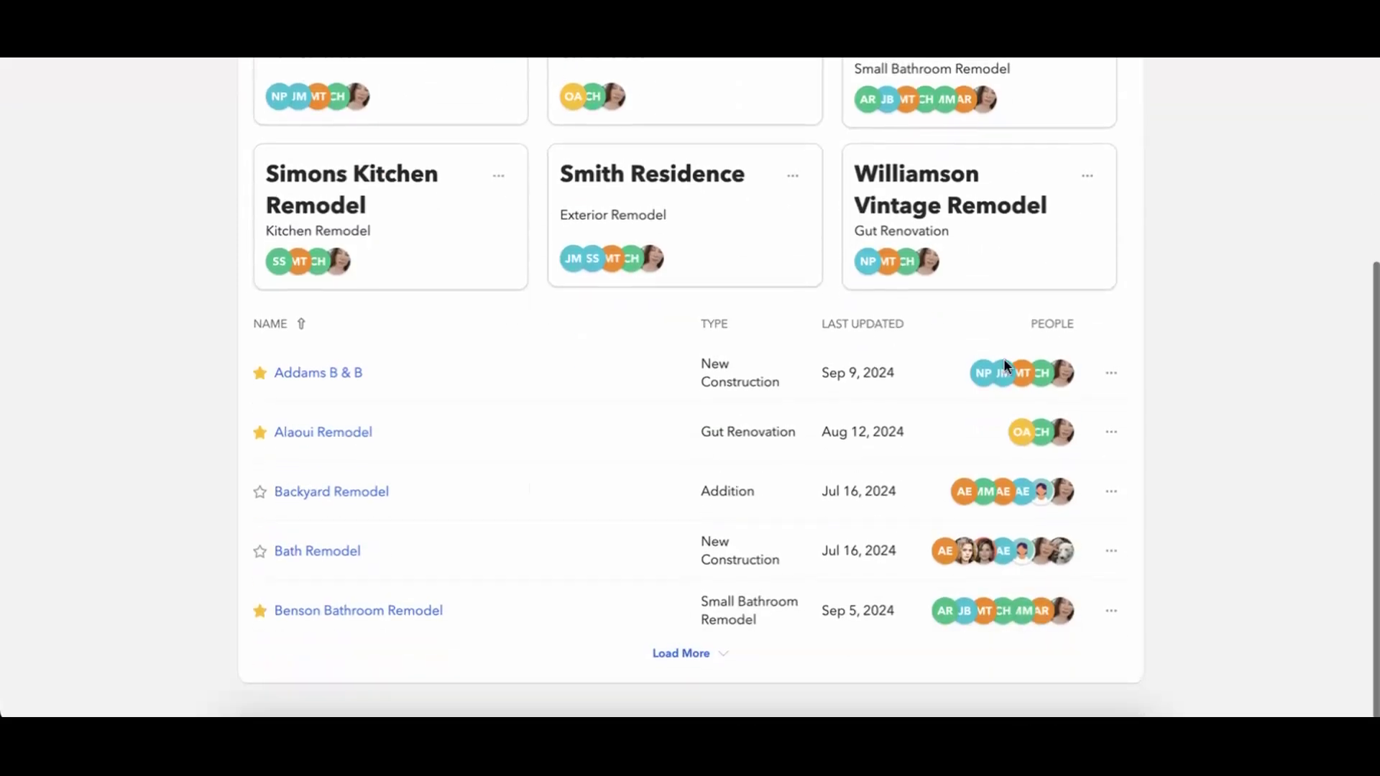
click(1099, 378)
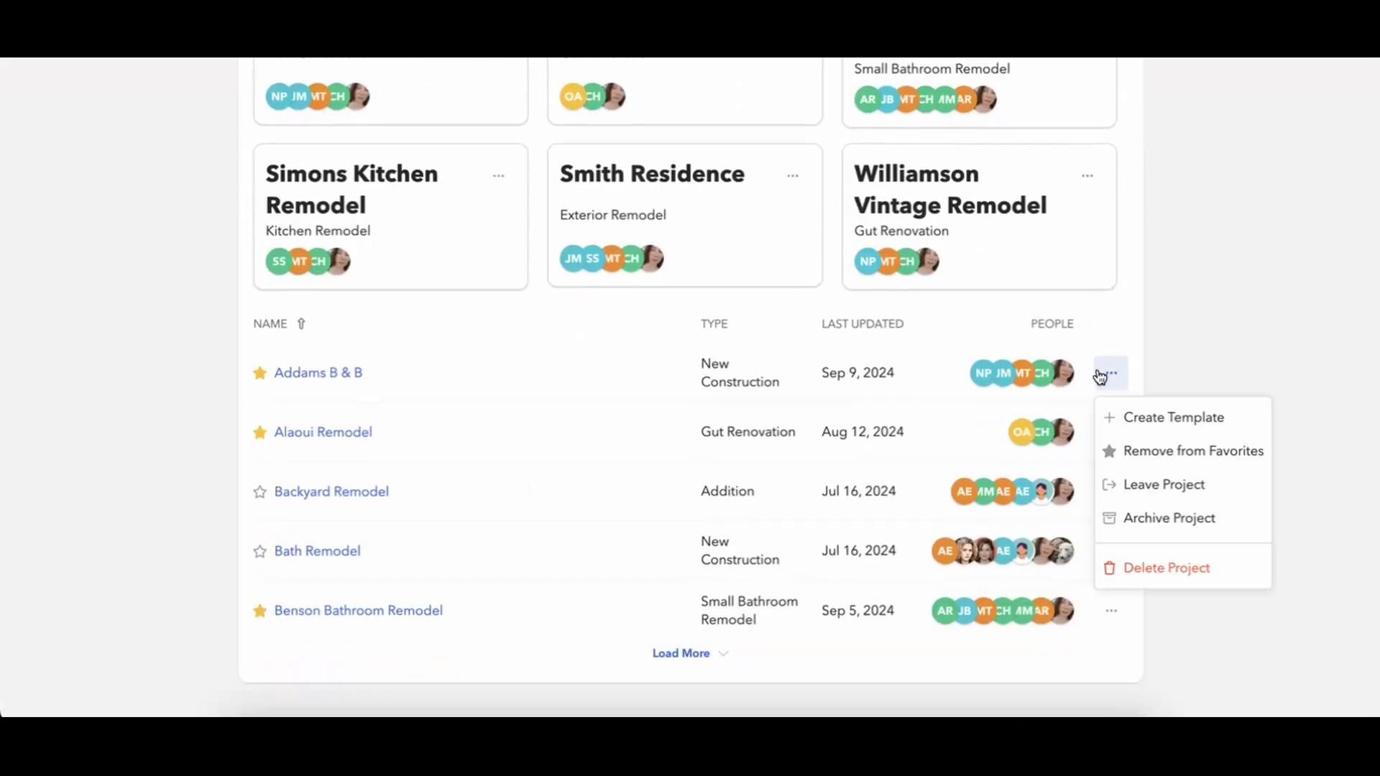
click(1148, 424)
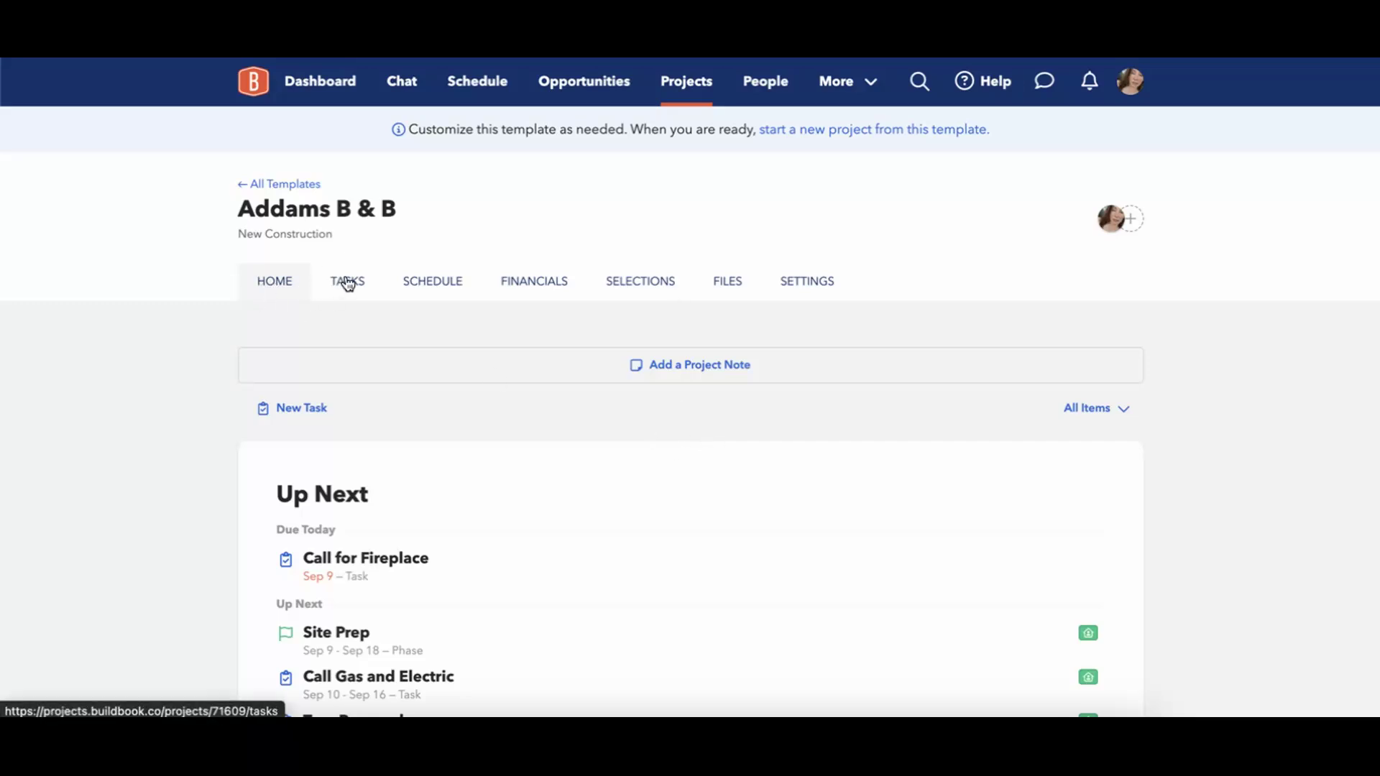
Review the tasks, schedule, financials, selections and files carried over into the Addams B & B template
click(348, 283)
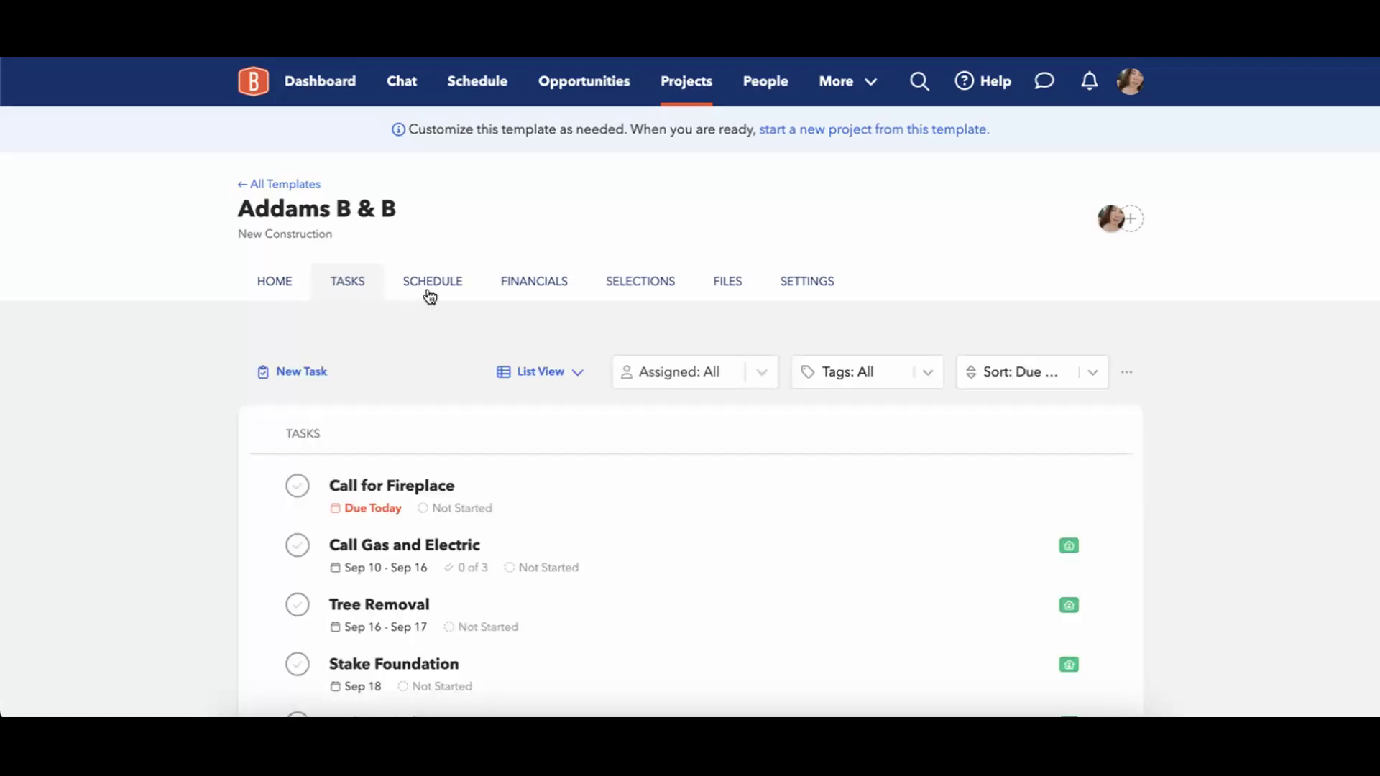
click(429, 293)
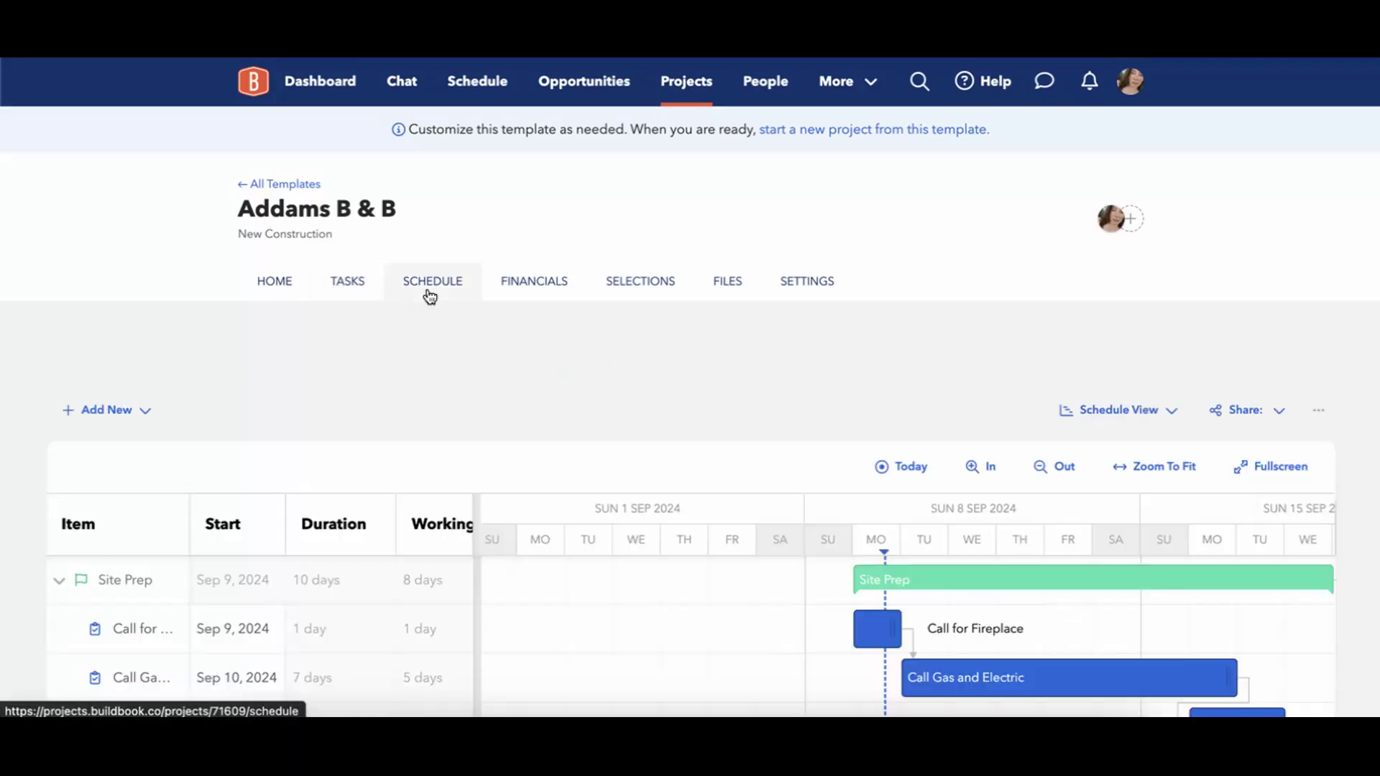
click(535, 298)
click(633, 290)
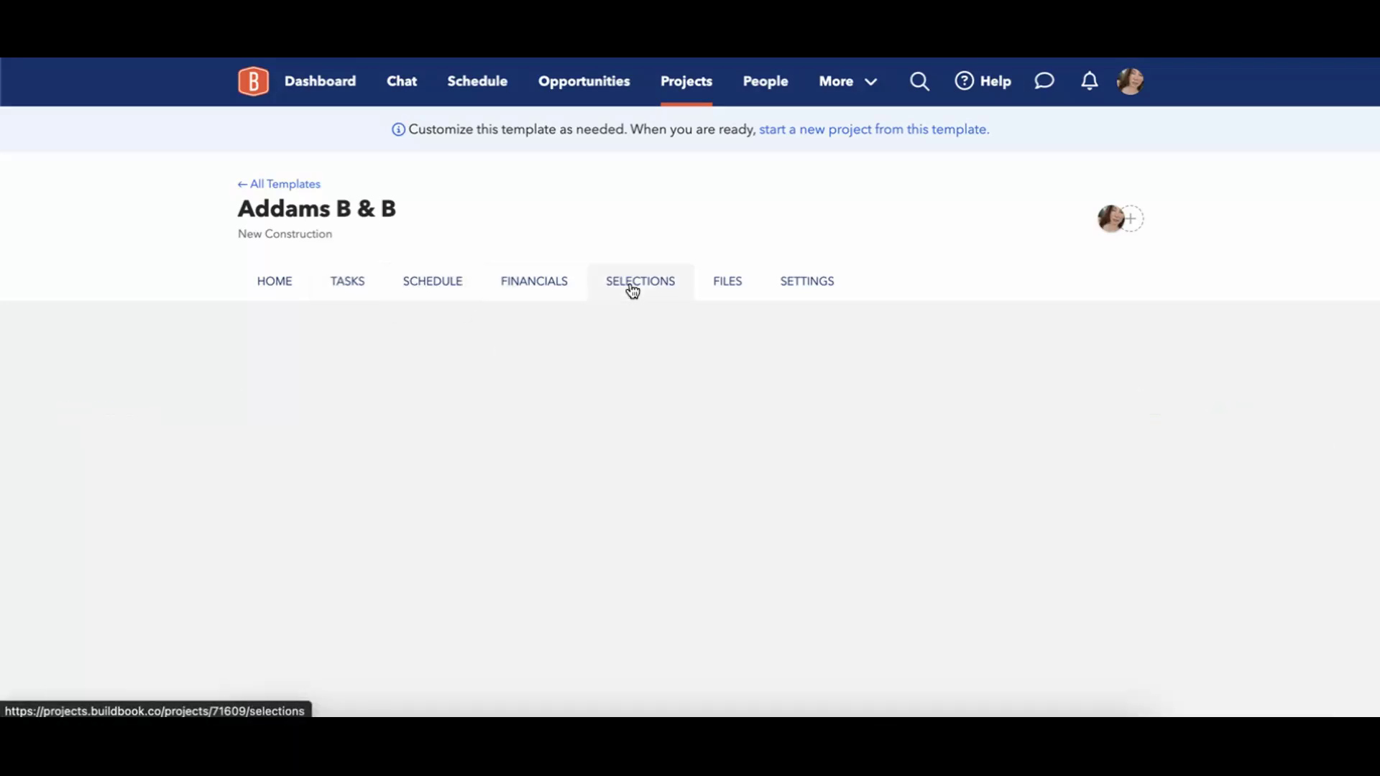
click(735, 281)
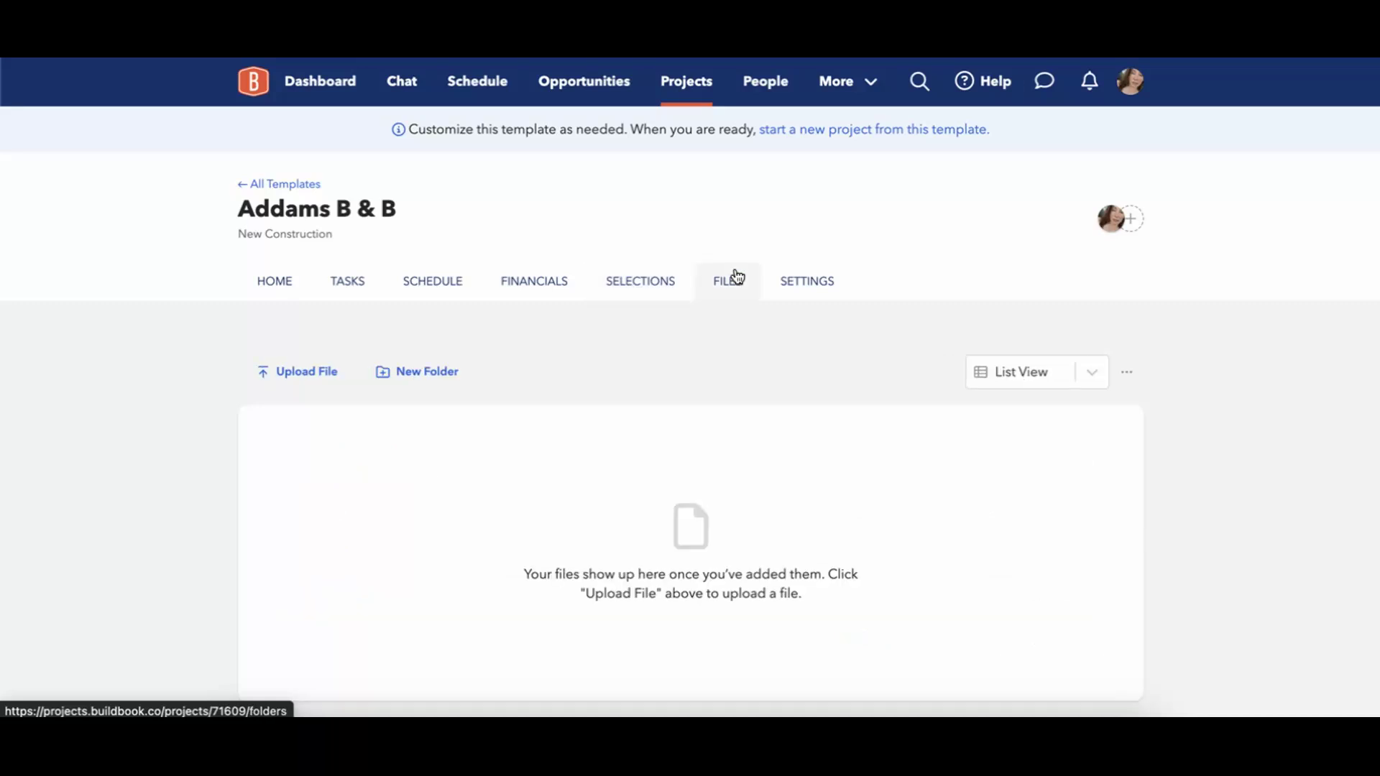
Rename the template as "New Construction Template - Addams" in its project settings
click(802, 290)
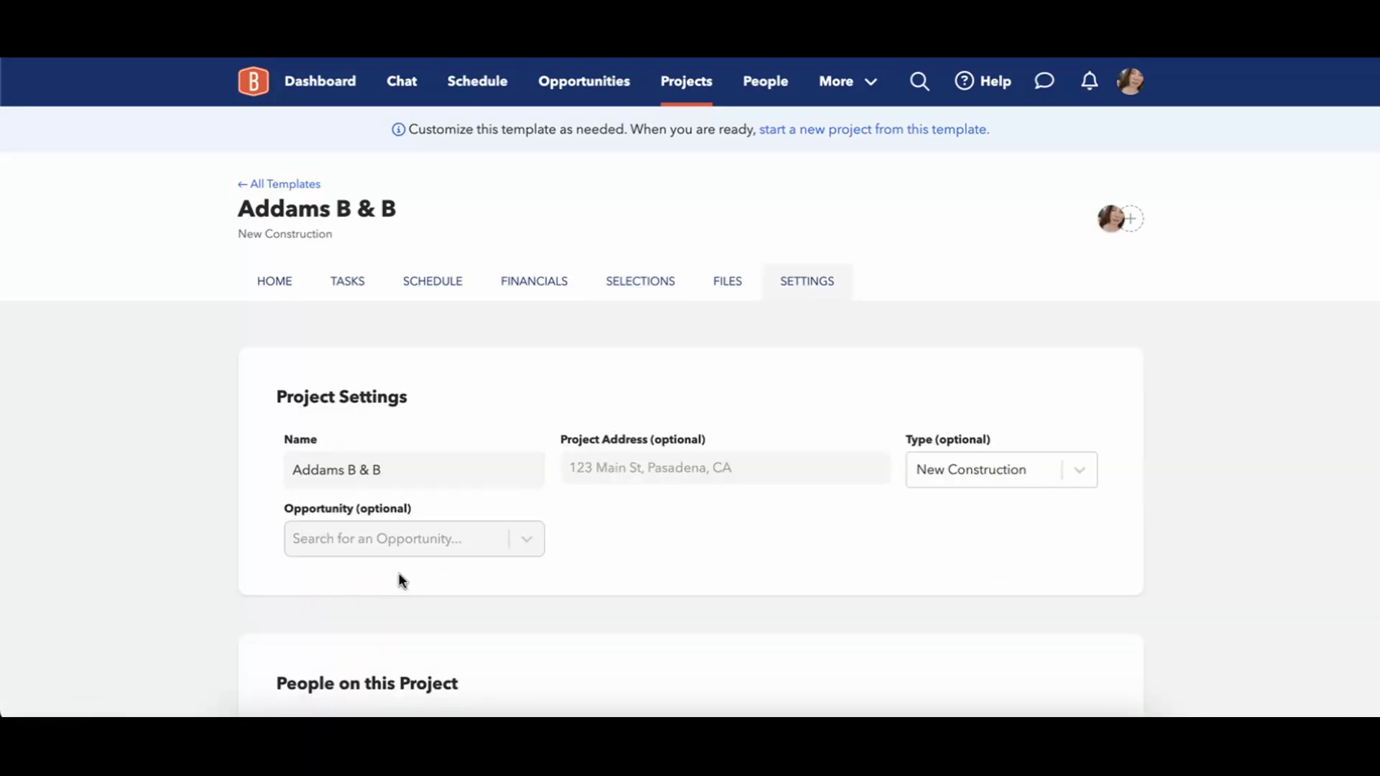
click(339, 471)
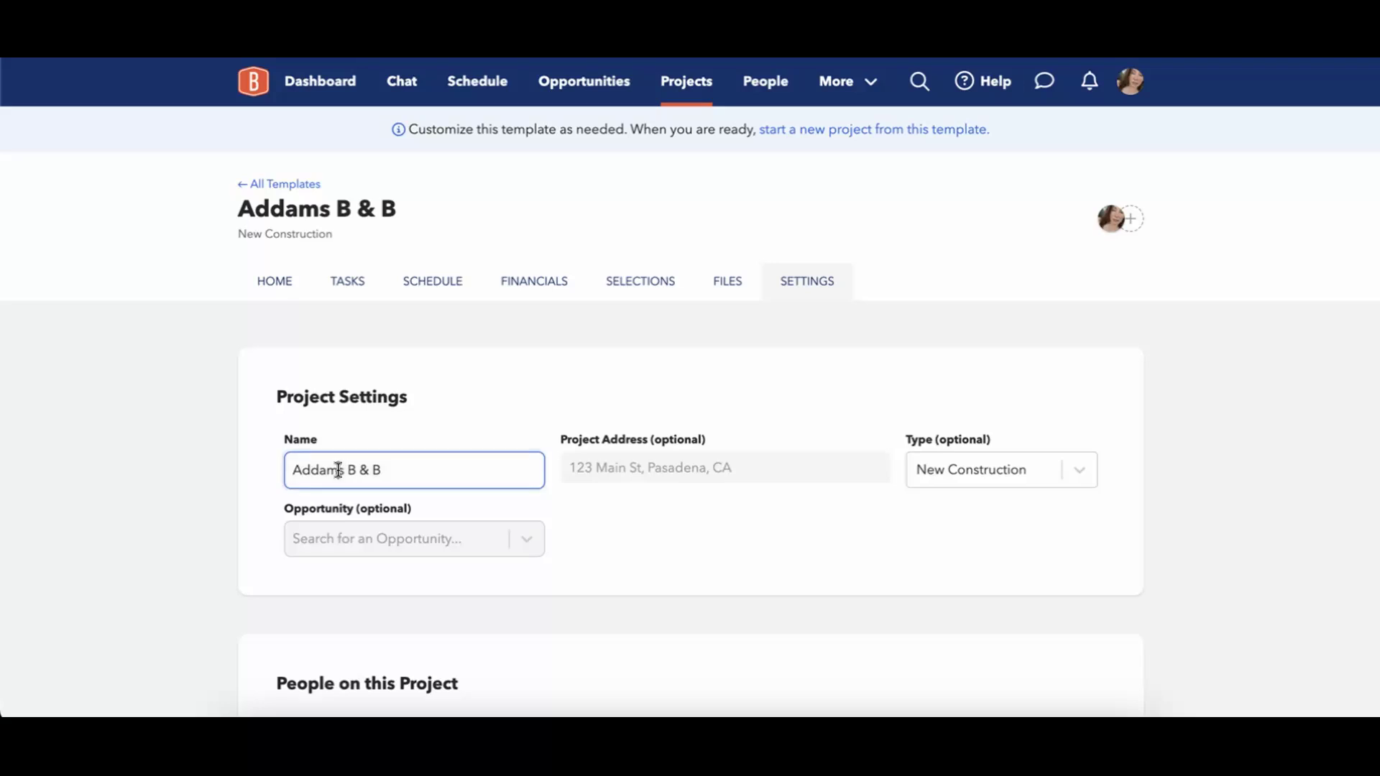
triple_click(339, 471)
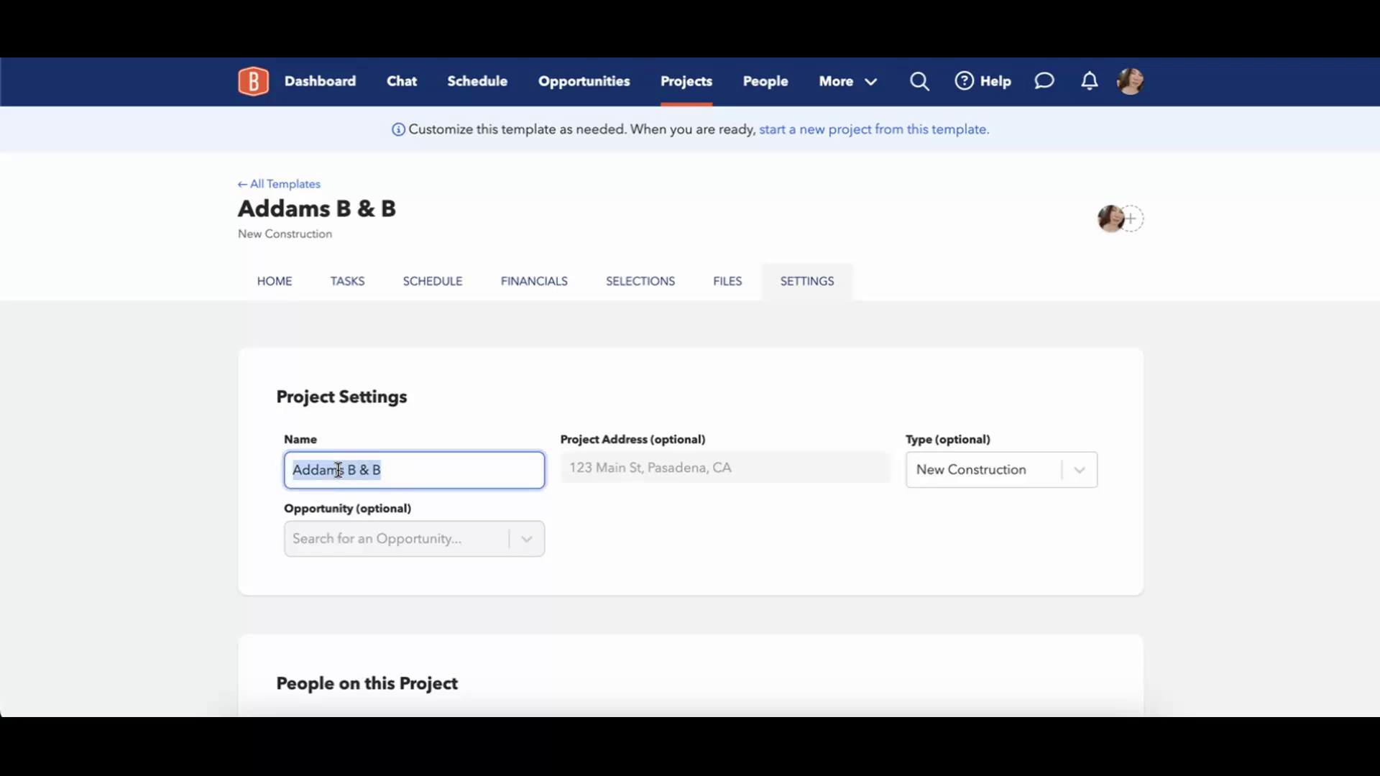
text(New Construction Te)
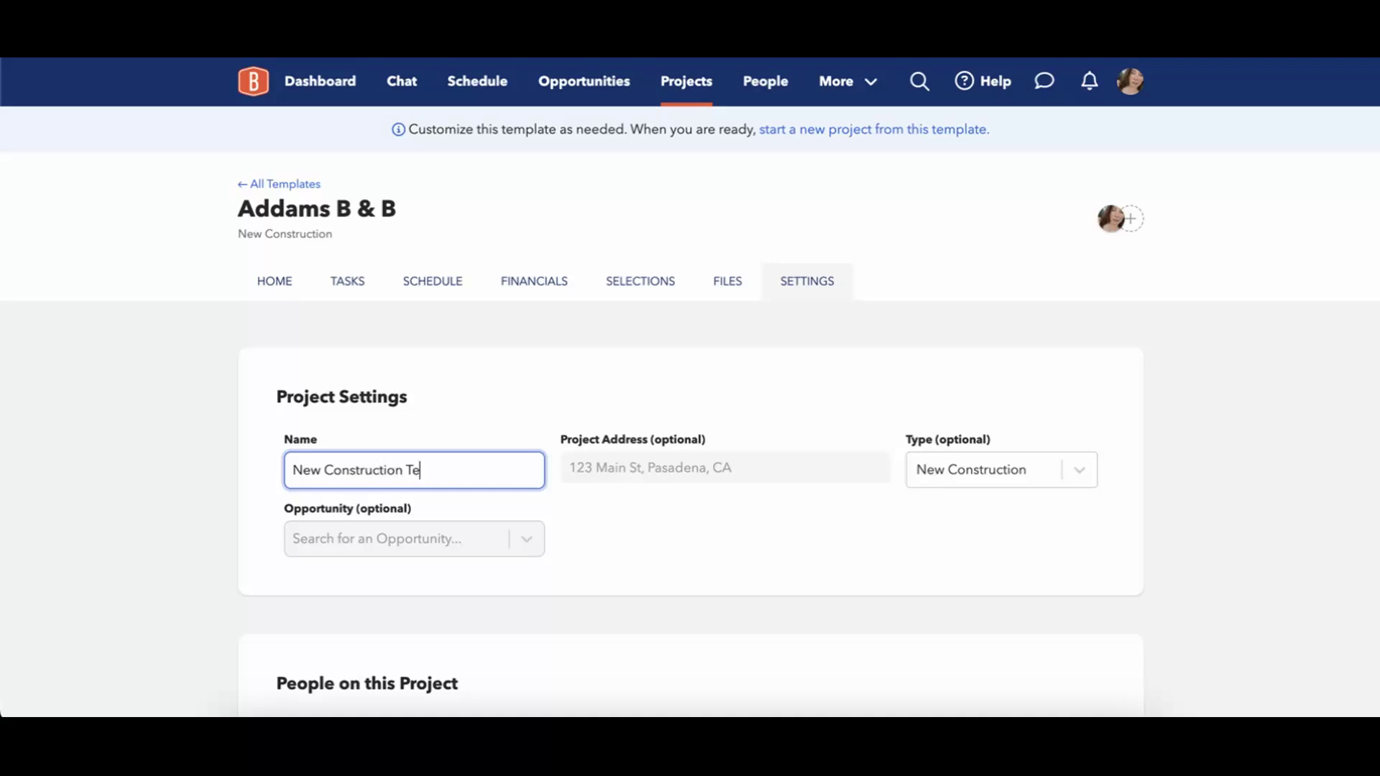
text(mplate - Final)
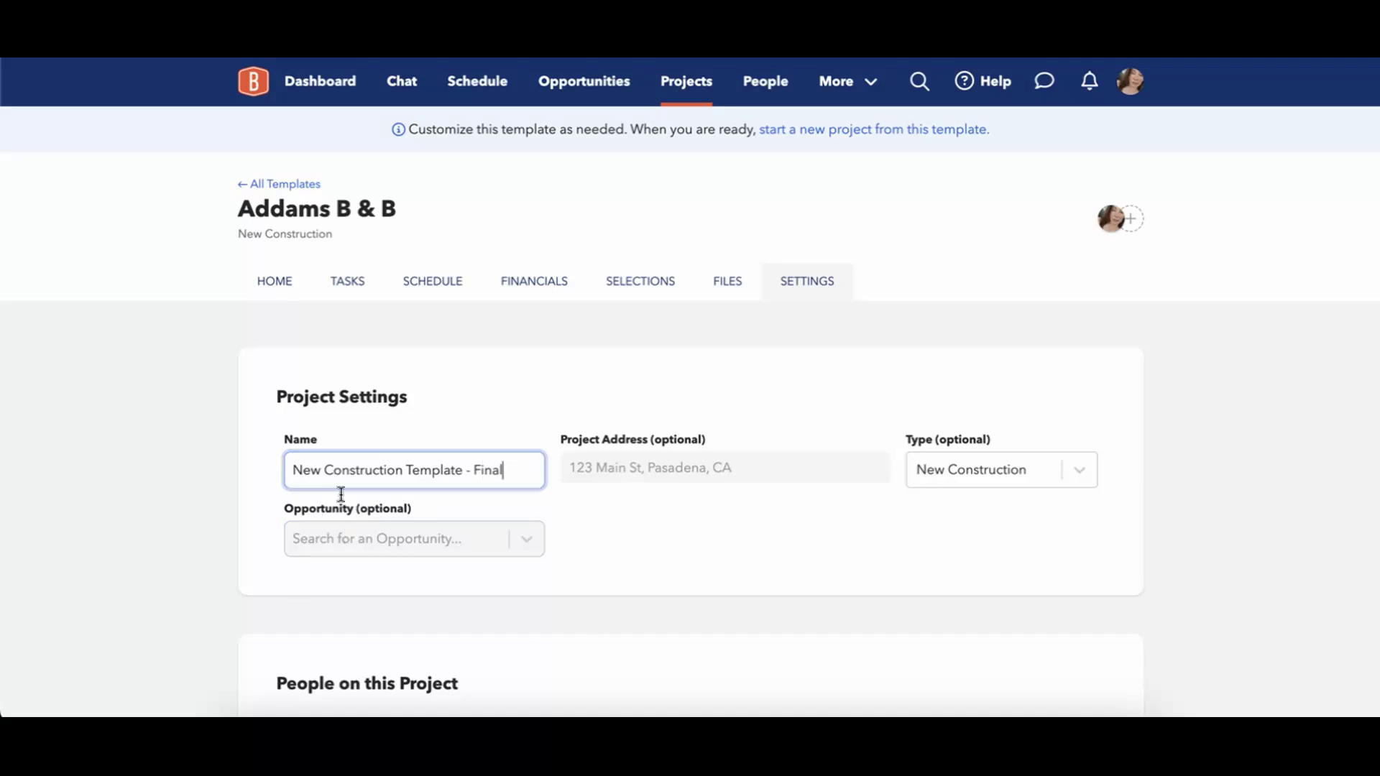
key(BackSpace)
key(BackSpace)
key(BackSpace)
key(BackSpace)
key(BackSpace)
text(d)
key(BackSpace)
text(Addams)
key(BackSpace)
key(BackSpace)
click(670, 387)
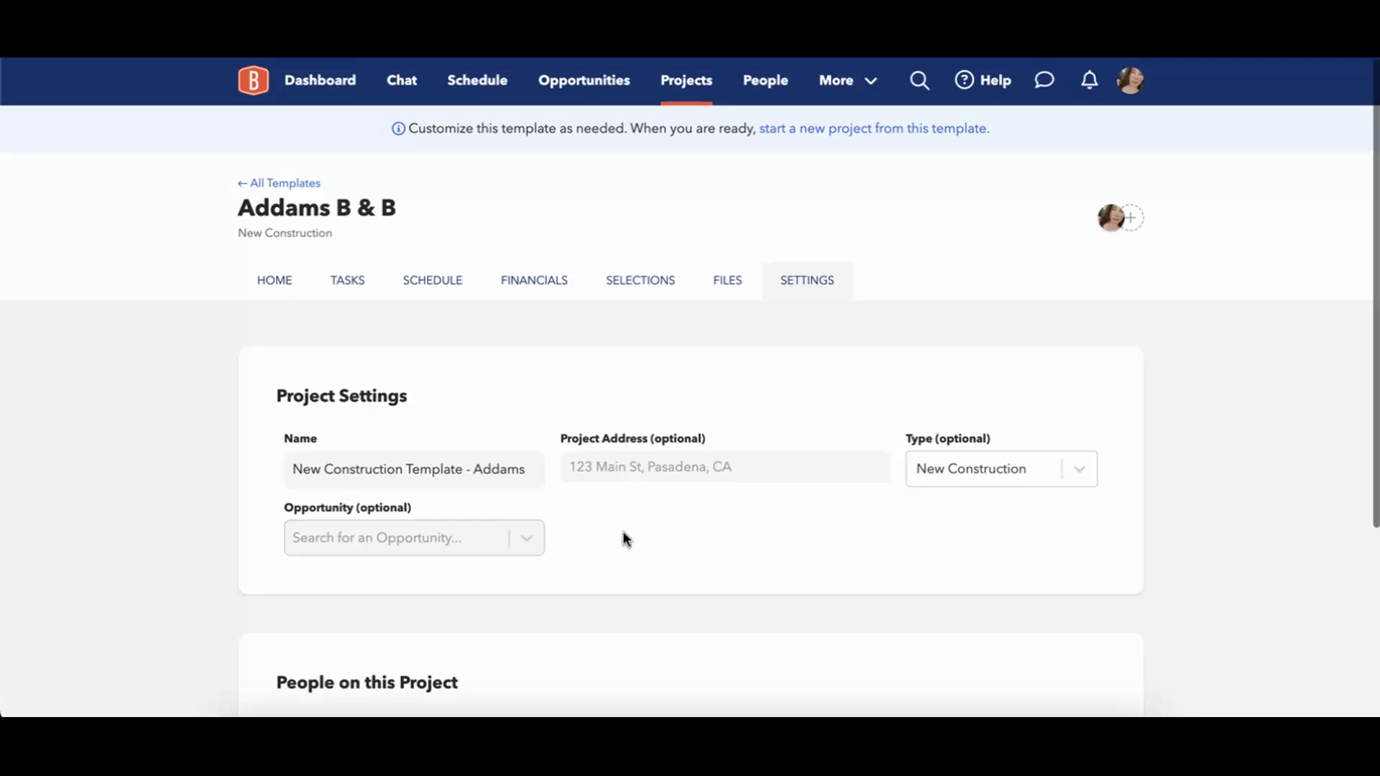
Review the template's team members, the details of the Call for Fireplace task and the selections
scroll(622, 532, down, 4)
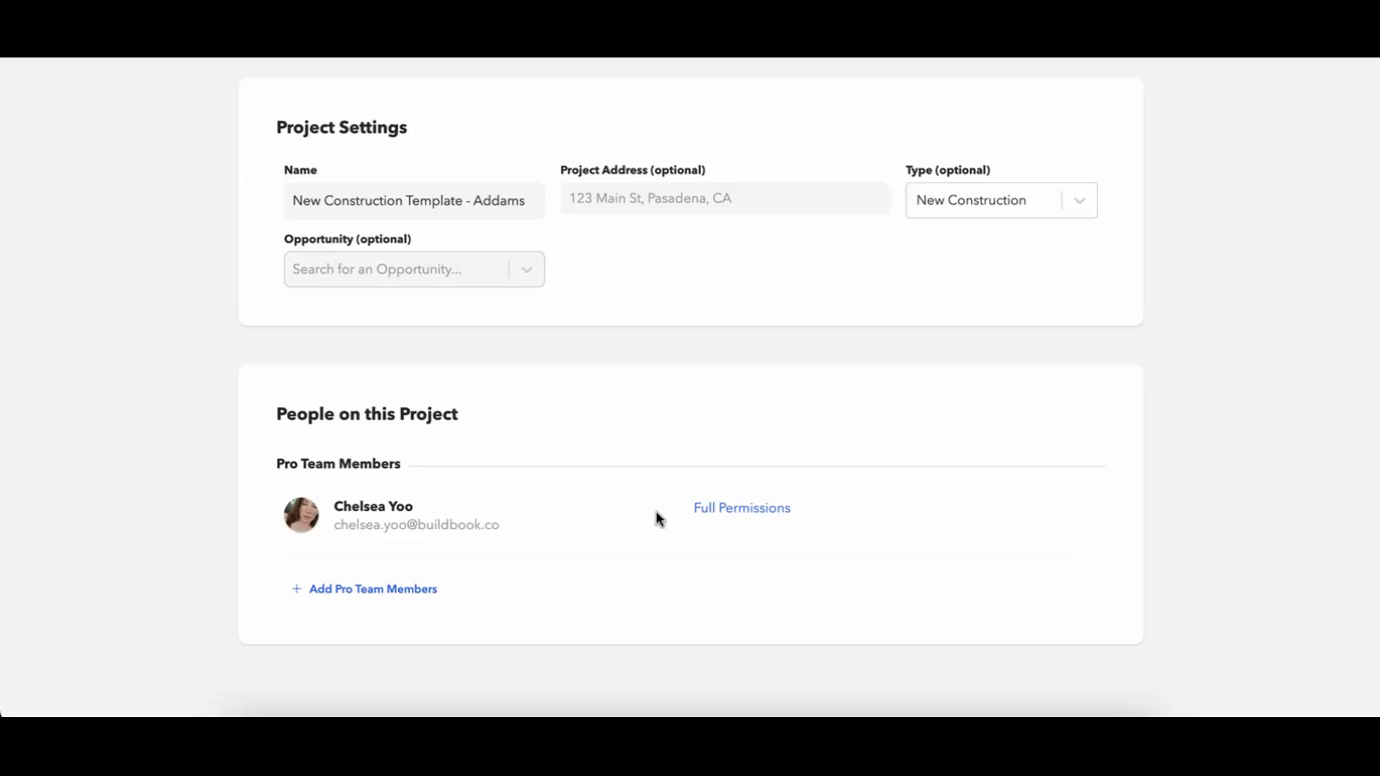
scroll(671, 601, up, 4)
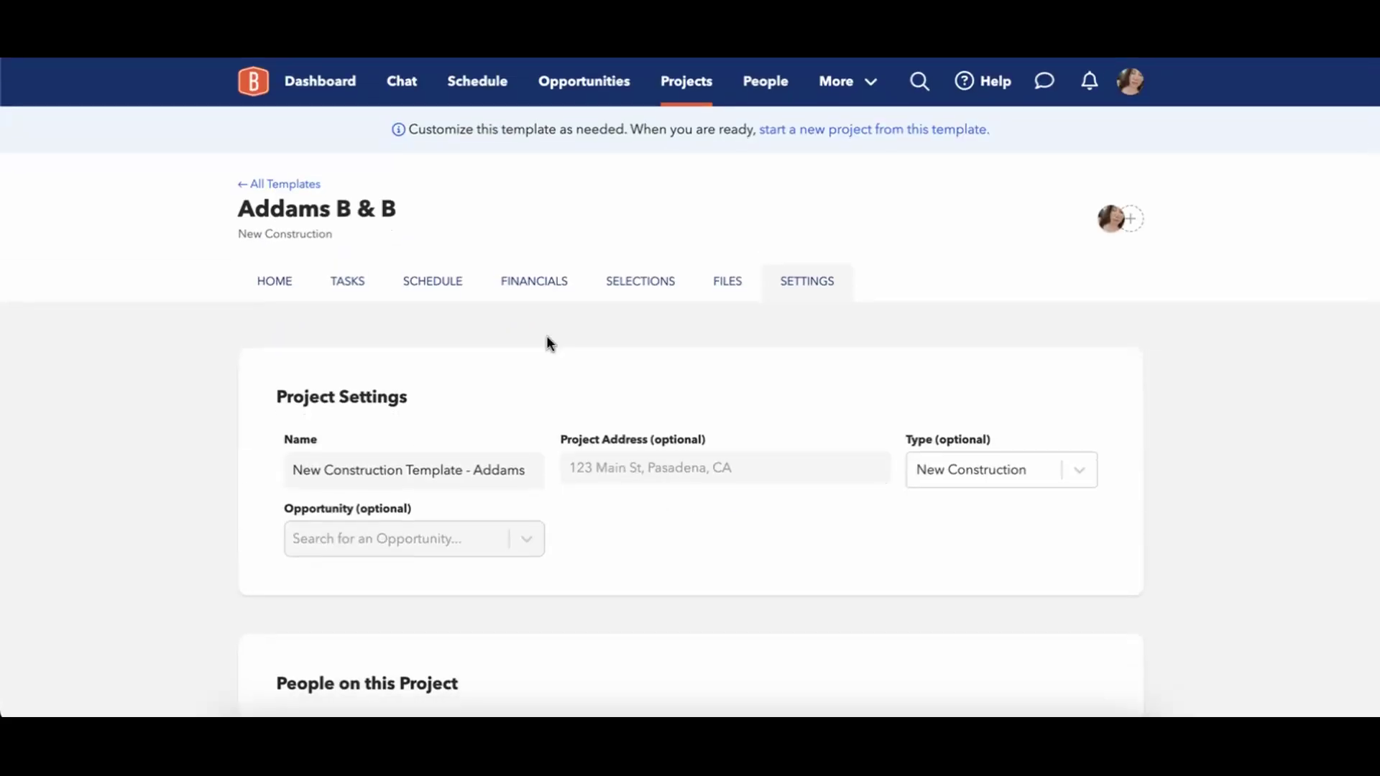
click(345, 280)
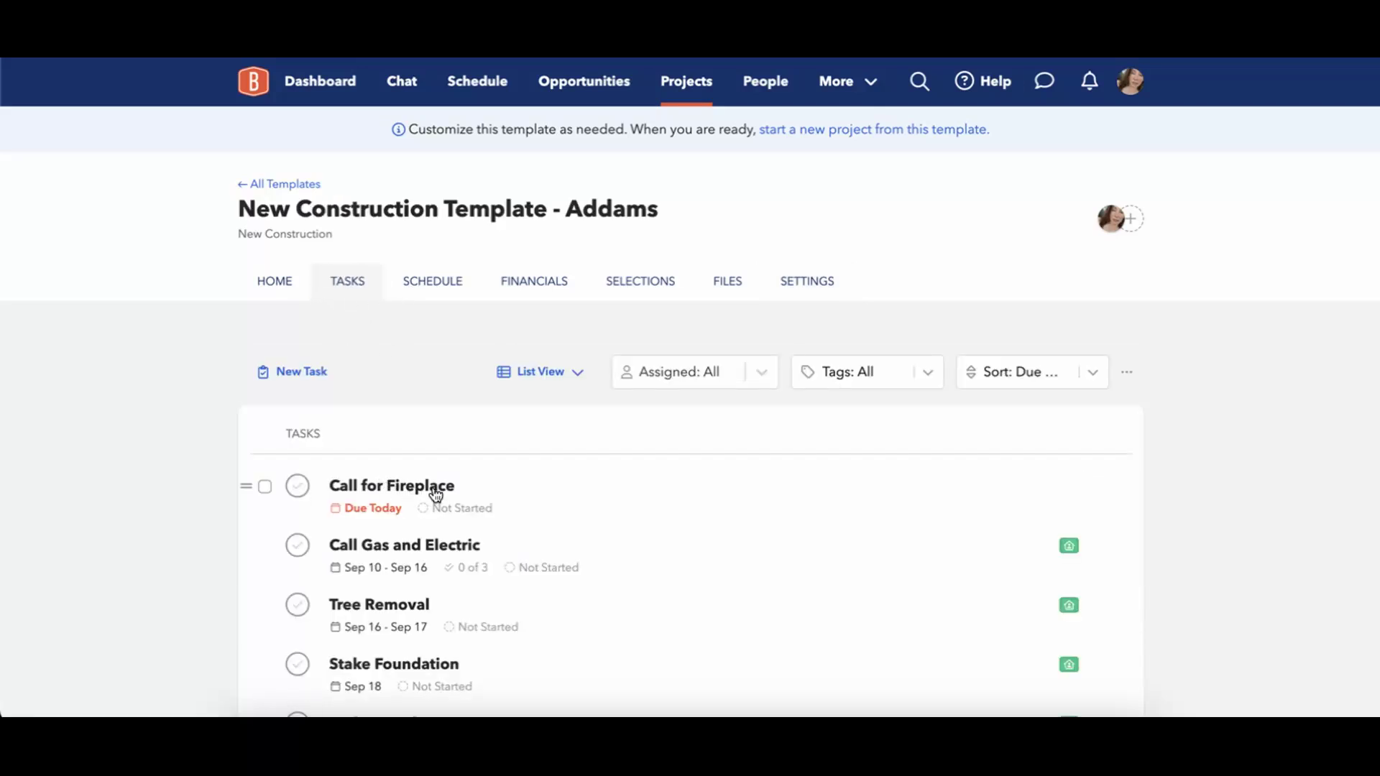
click(436, 490)
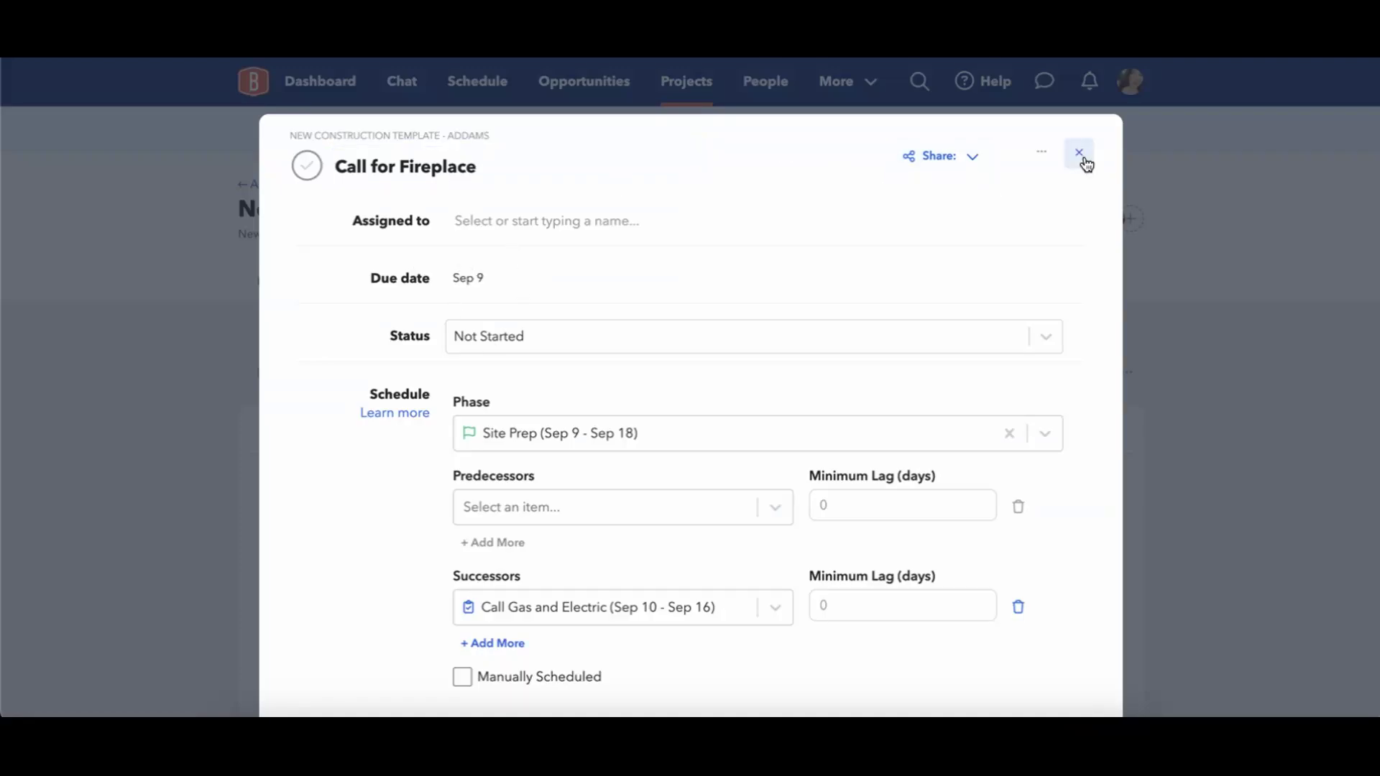
click(1079, 153)
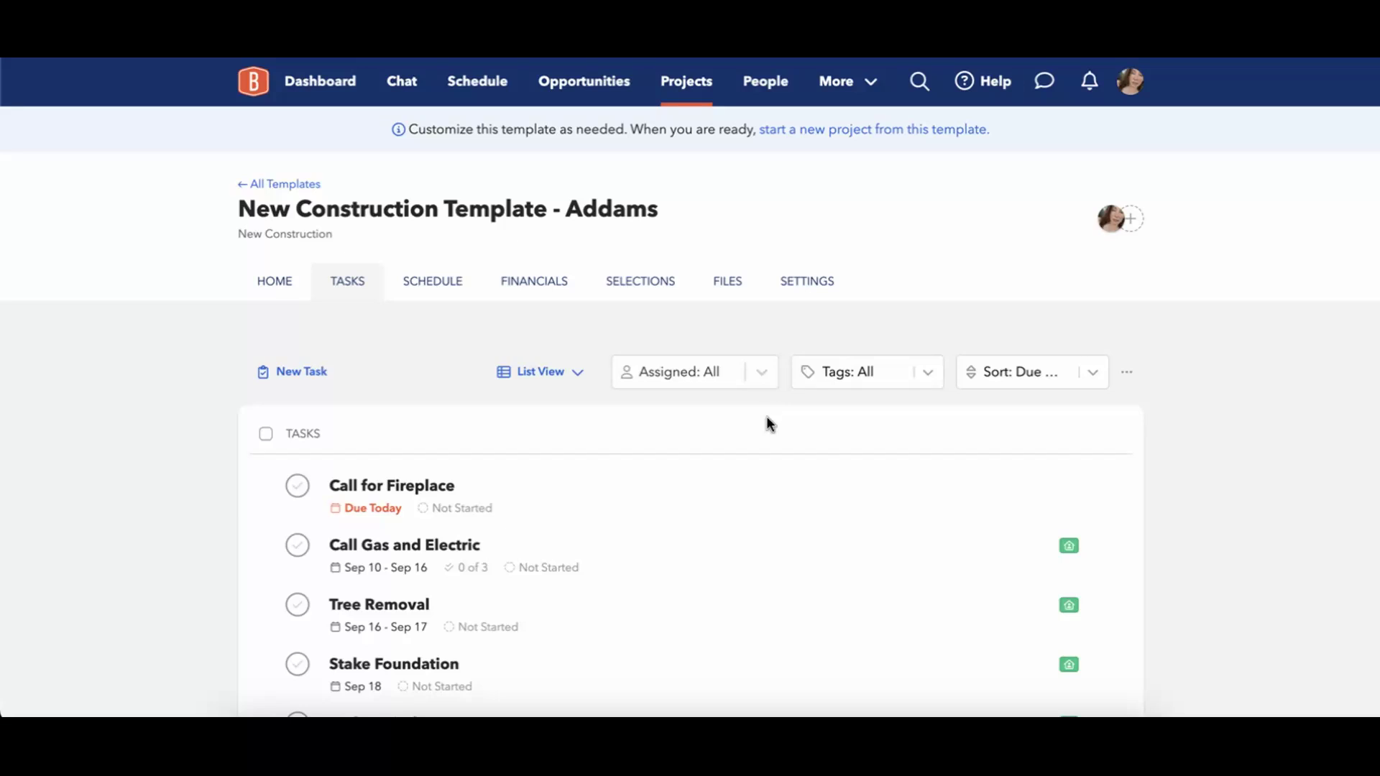
click(636, 291)
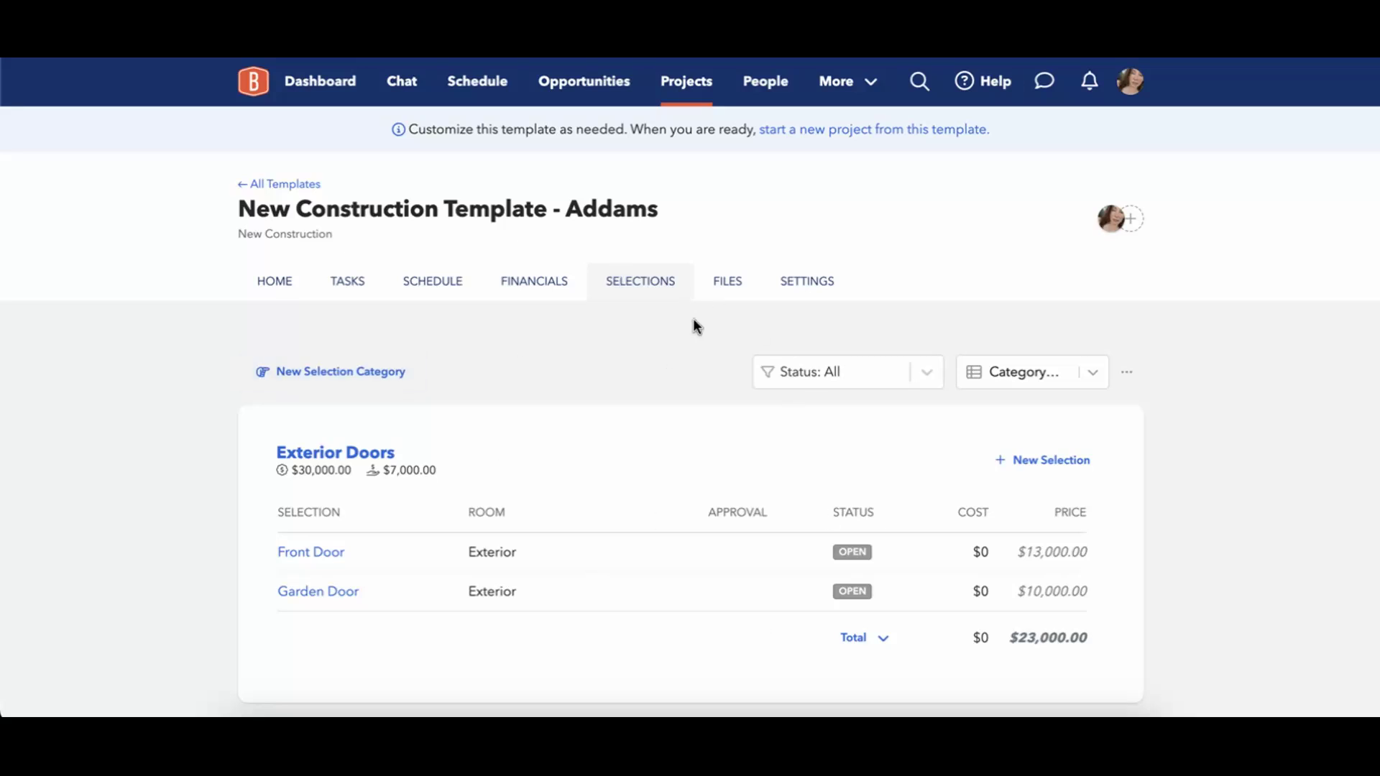
Return to the list of all templates and examine the actions available for New Construction Template - Addams
click(297, 184)
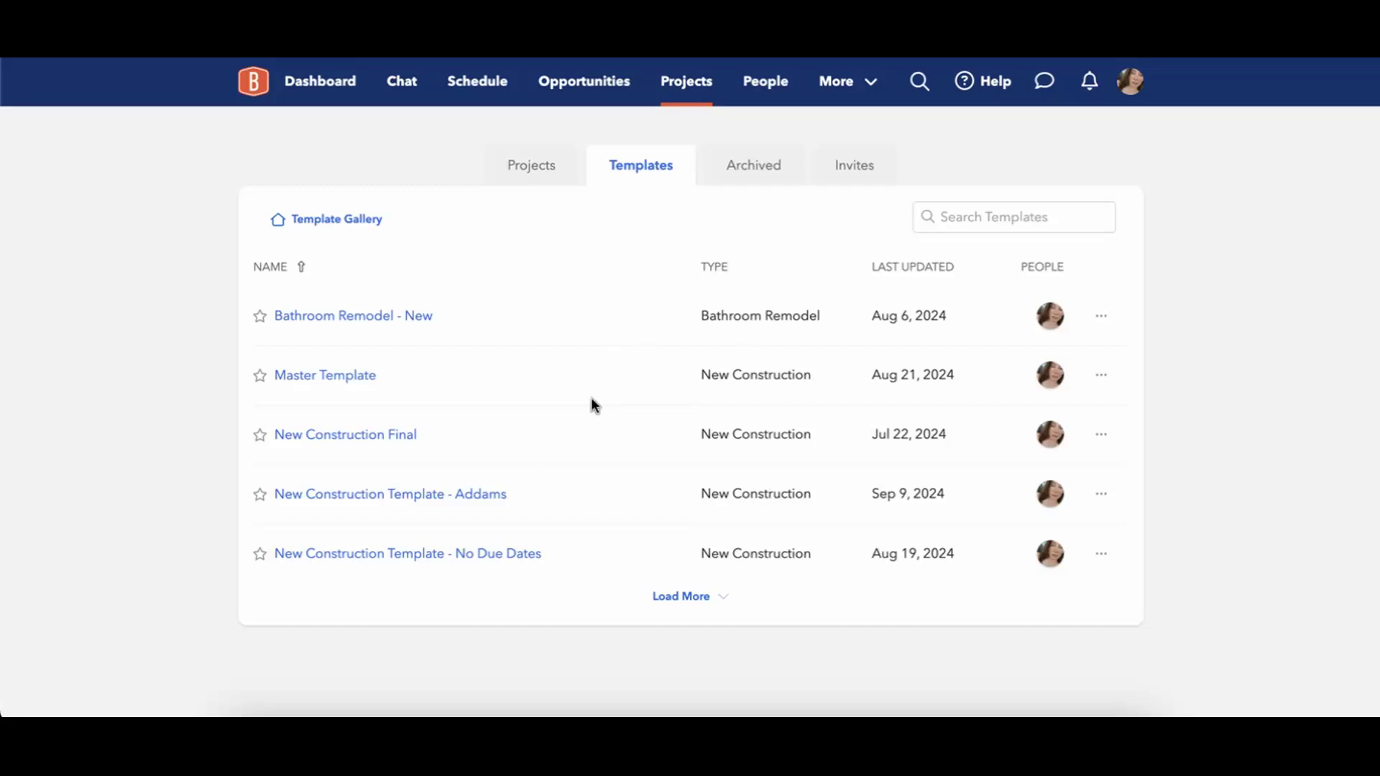
click(1102, 317)
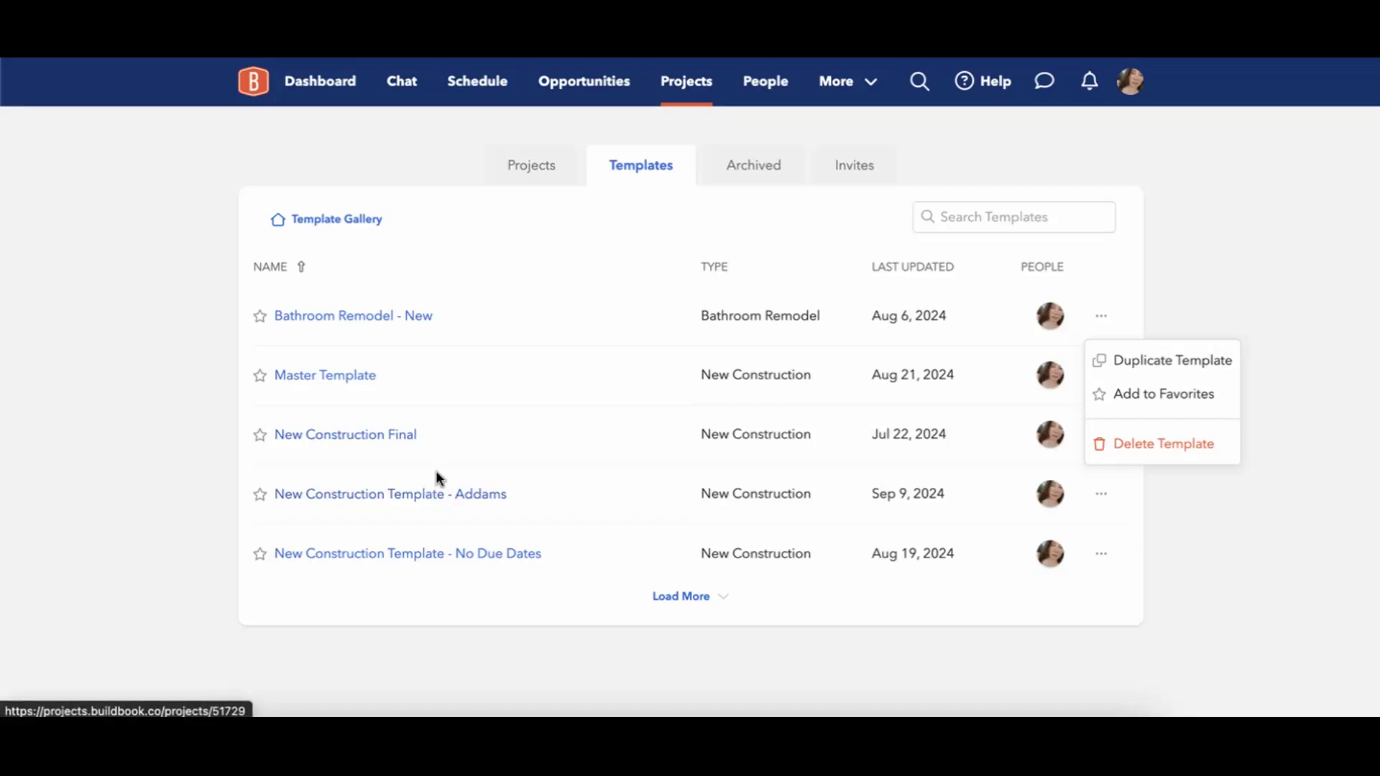
click(1102, 493)
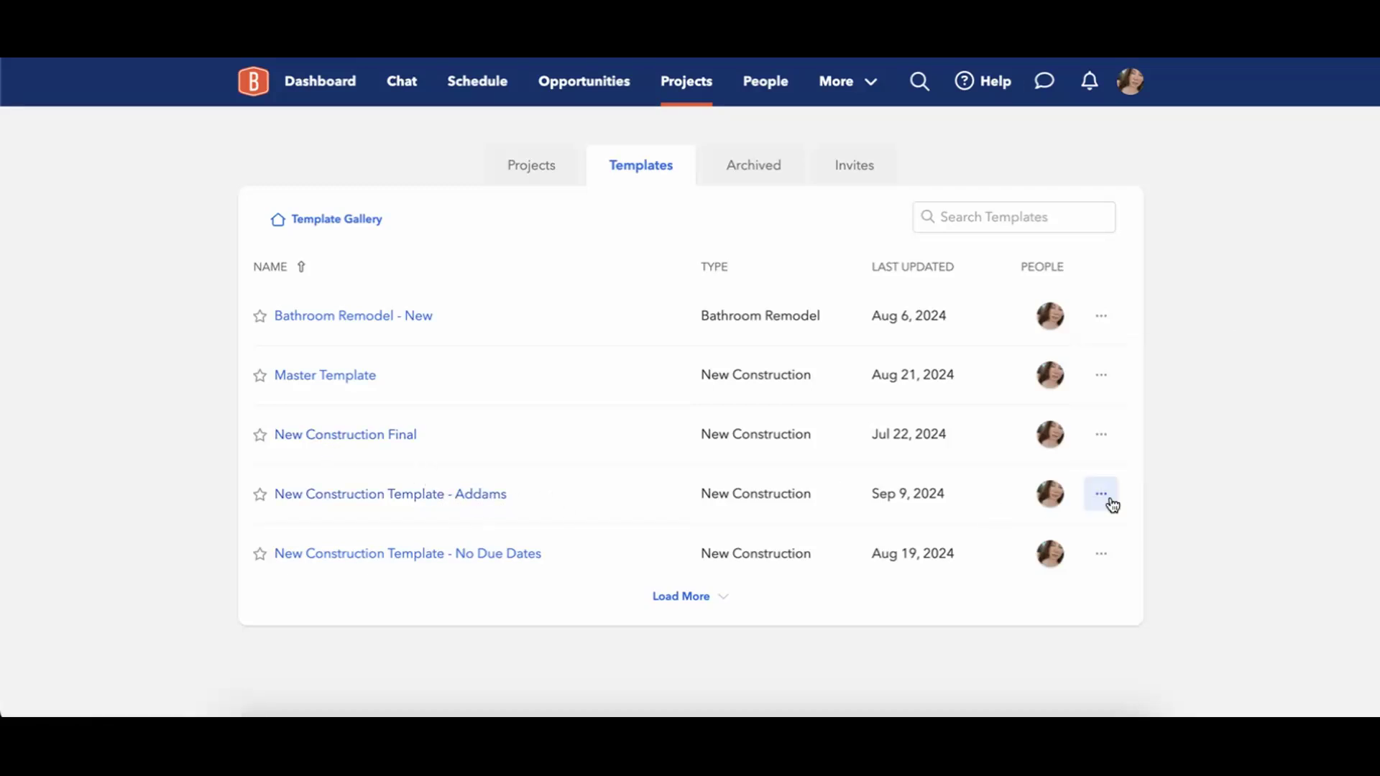
click(1101, 494)
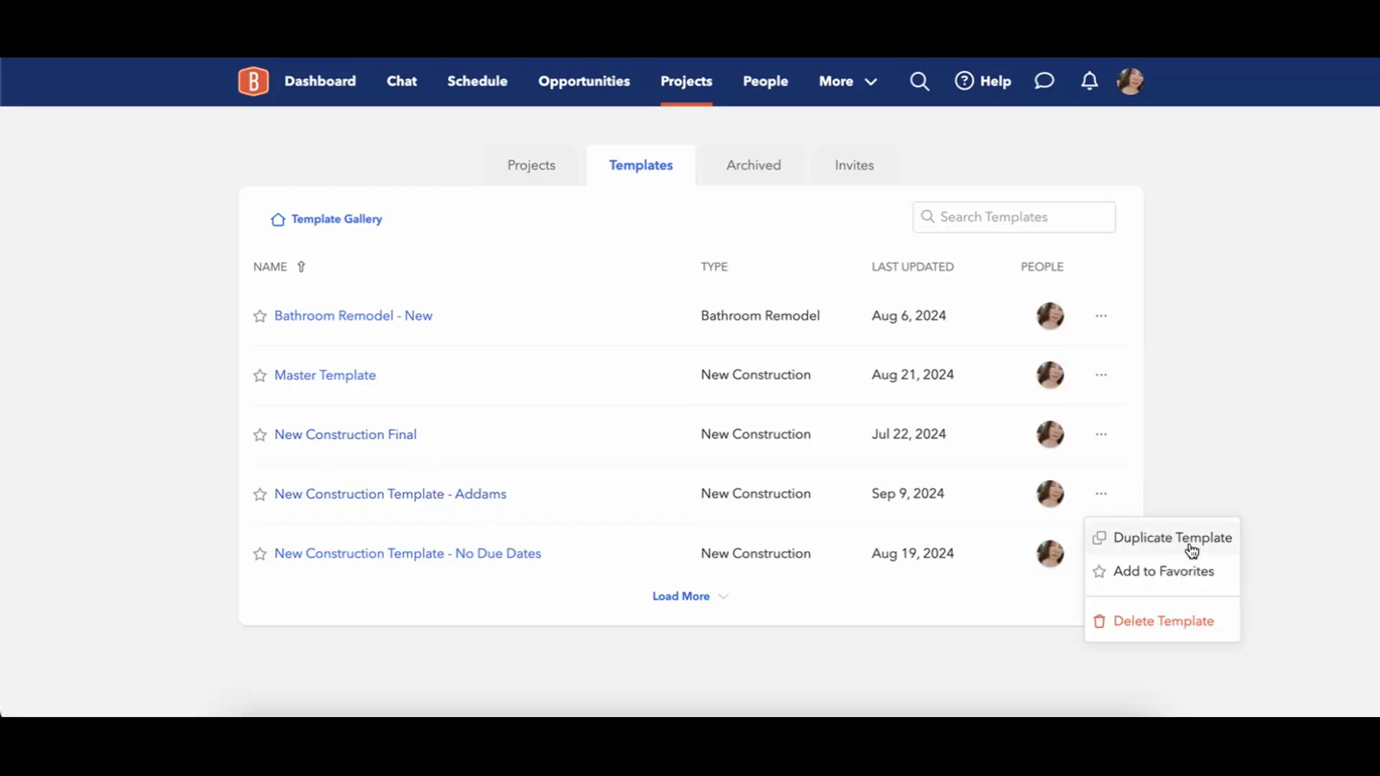
click(1226, 403)
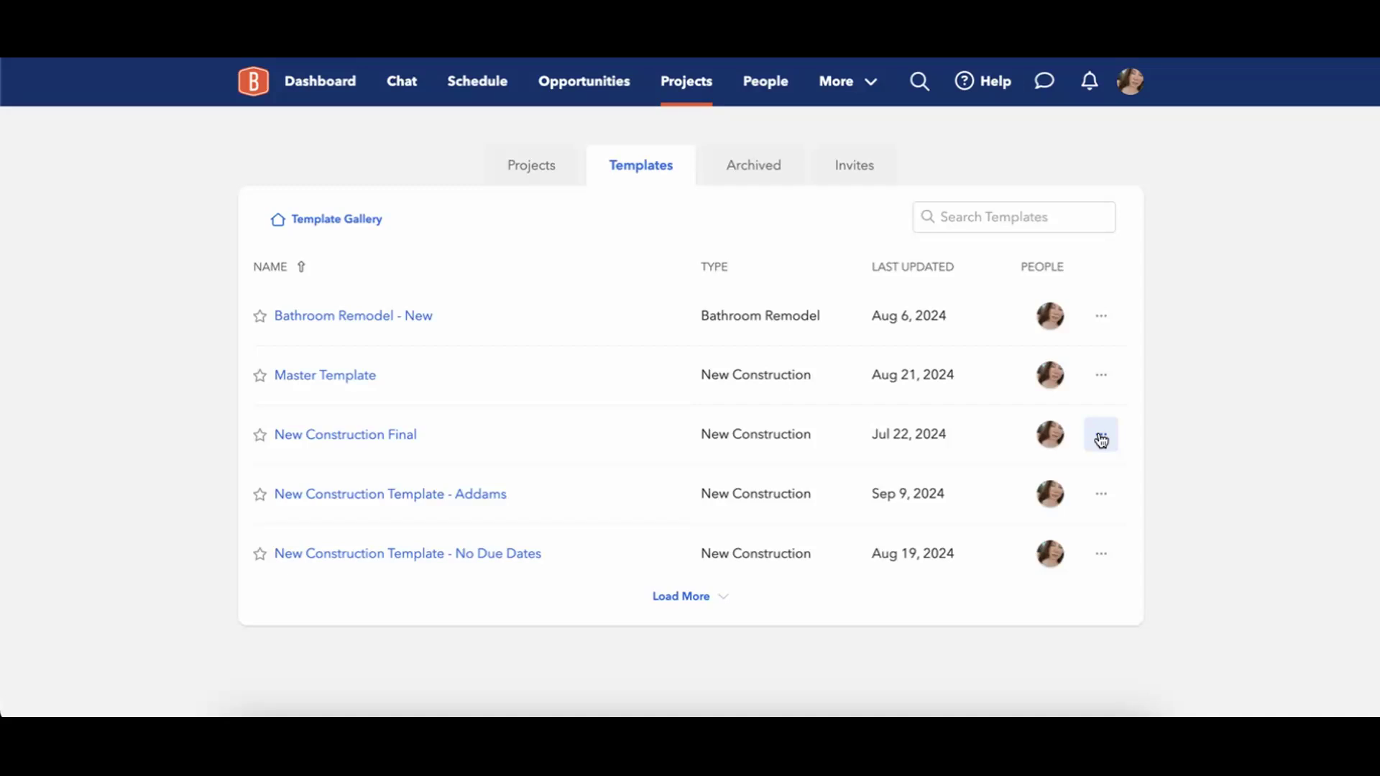
click(1111, 503)
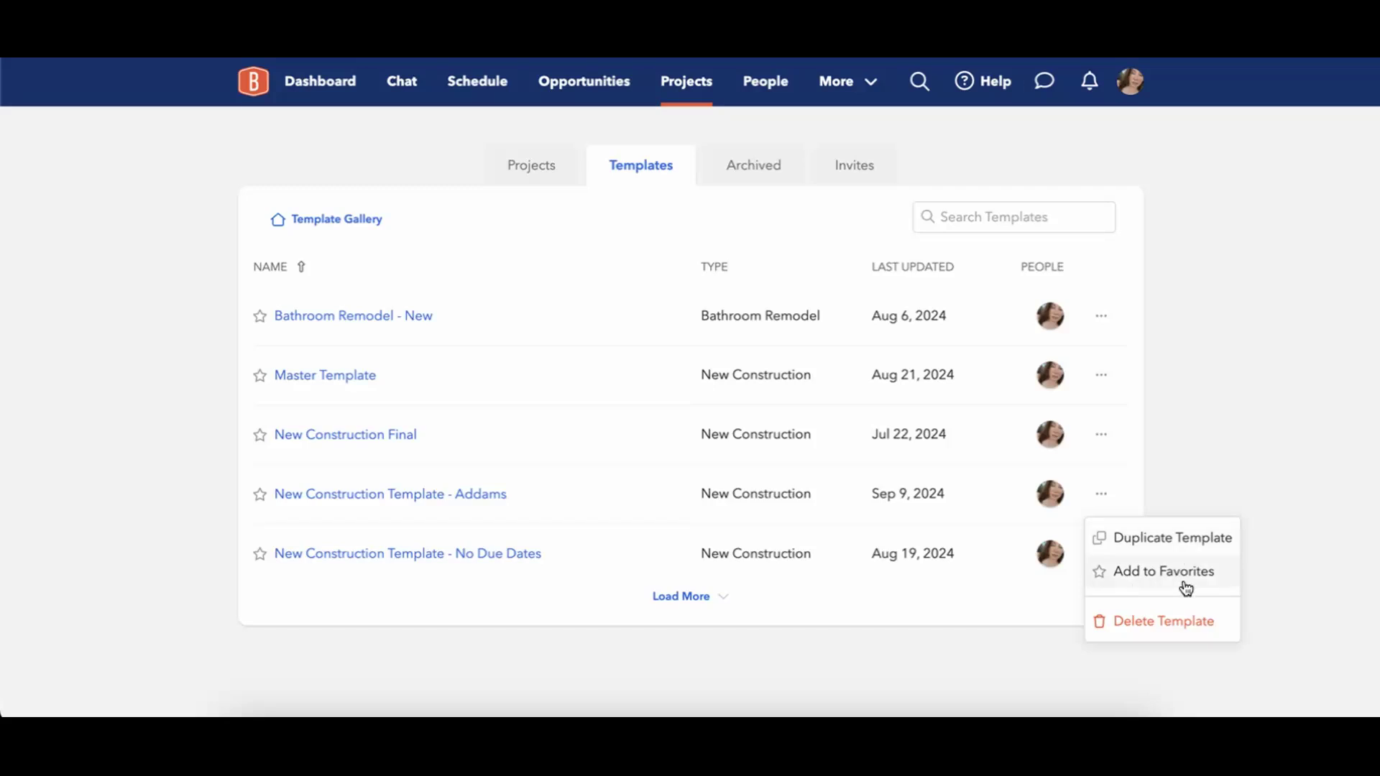
click(1259, 332)
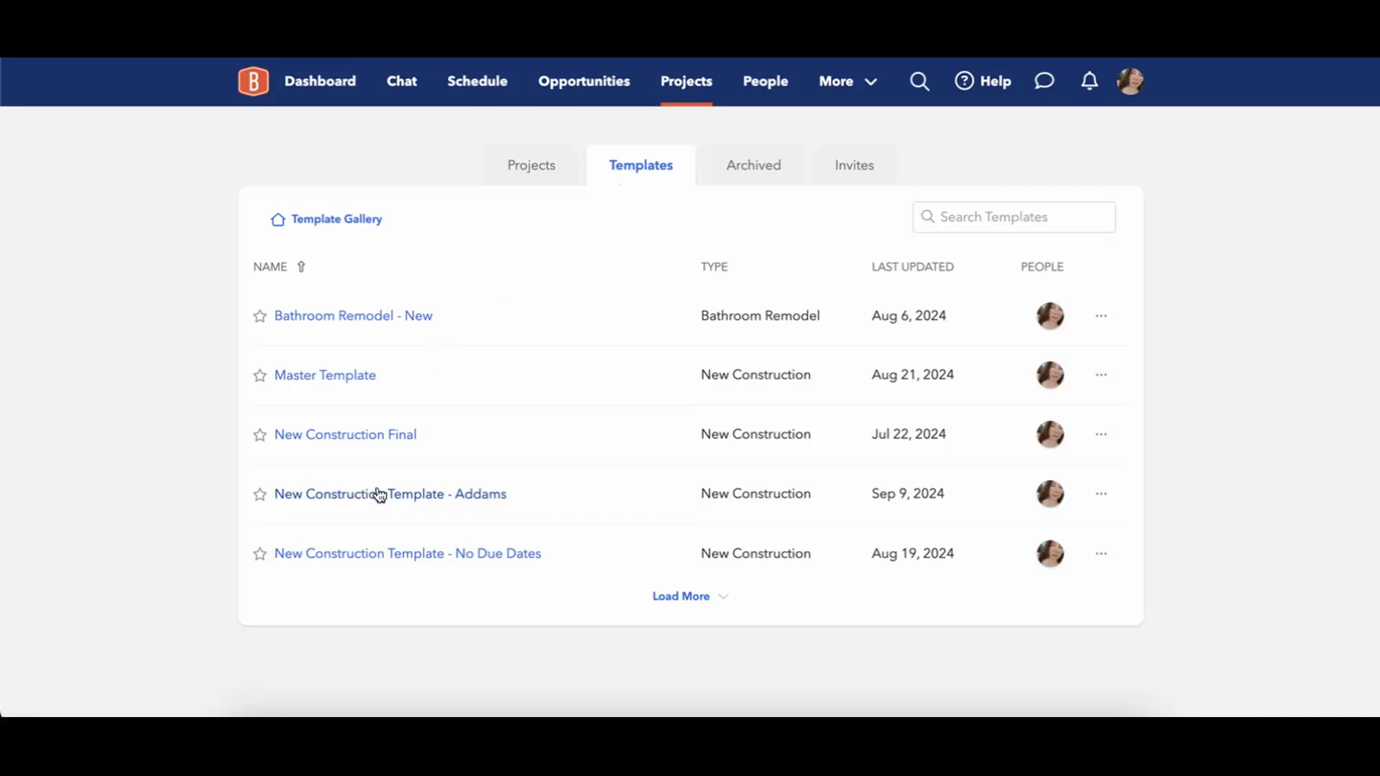
Share all tasks in New Construction Template - Addams with the client through a bulk client visibility change
click(420, 493)
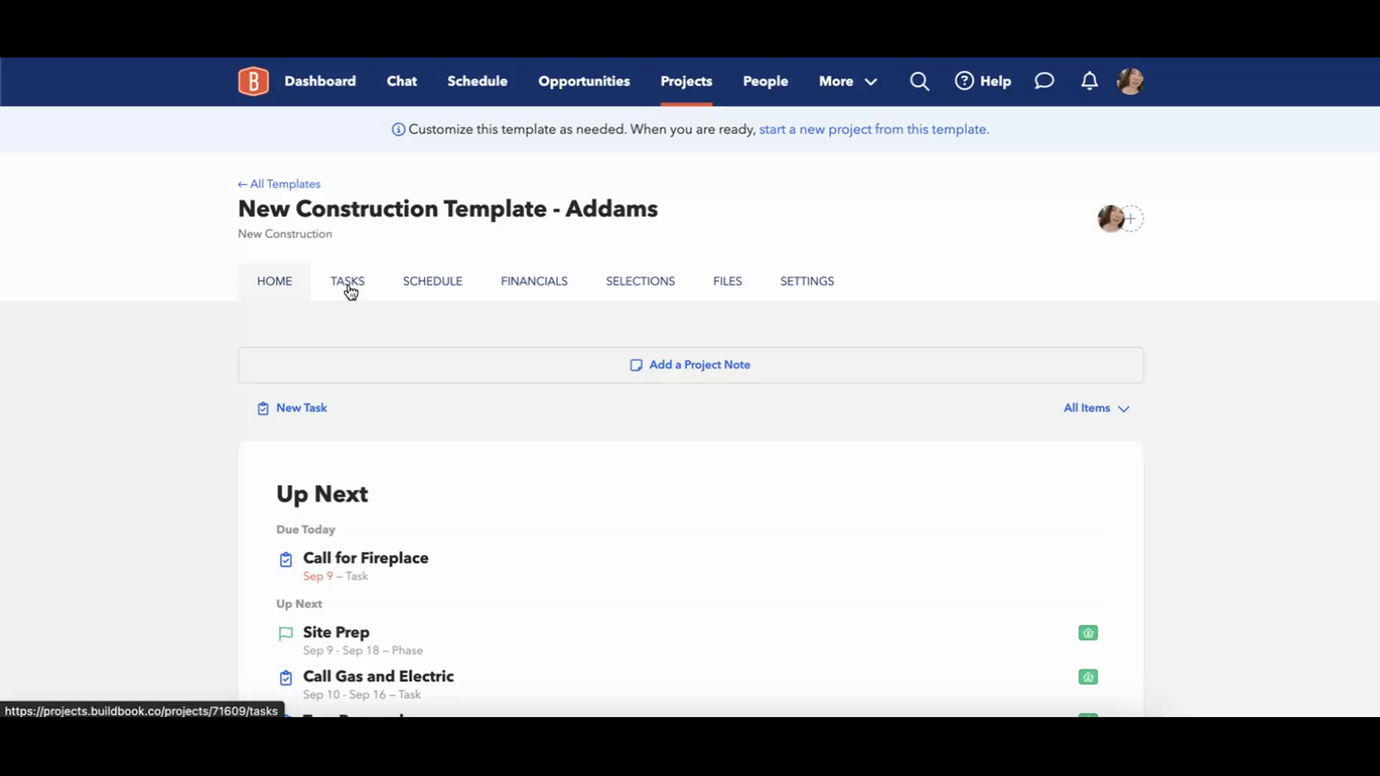
click(350, 284)
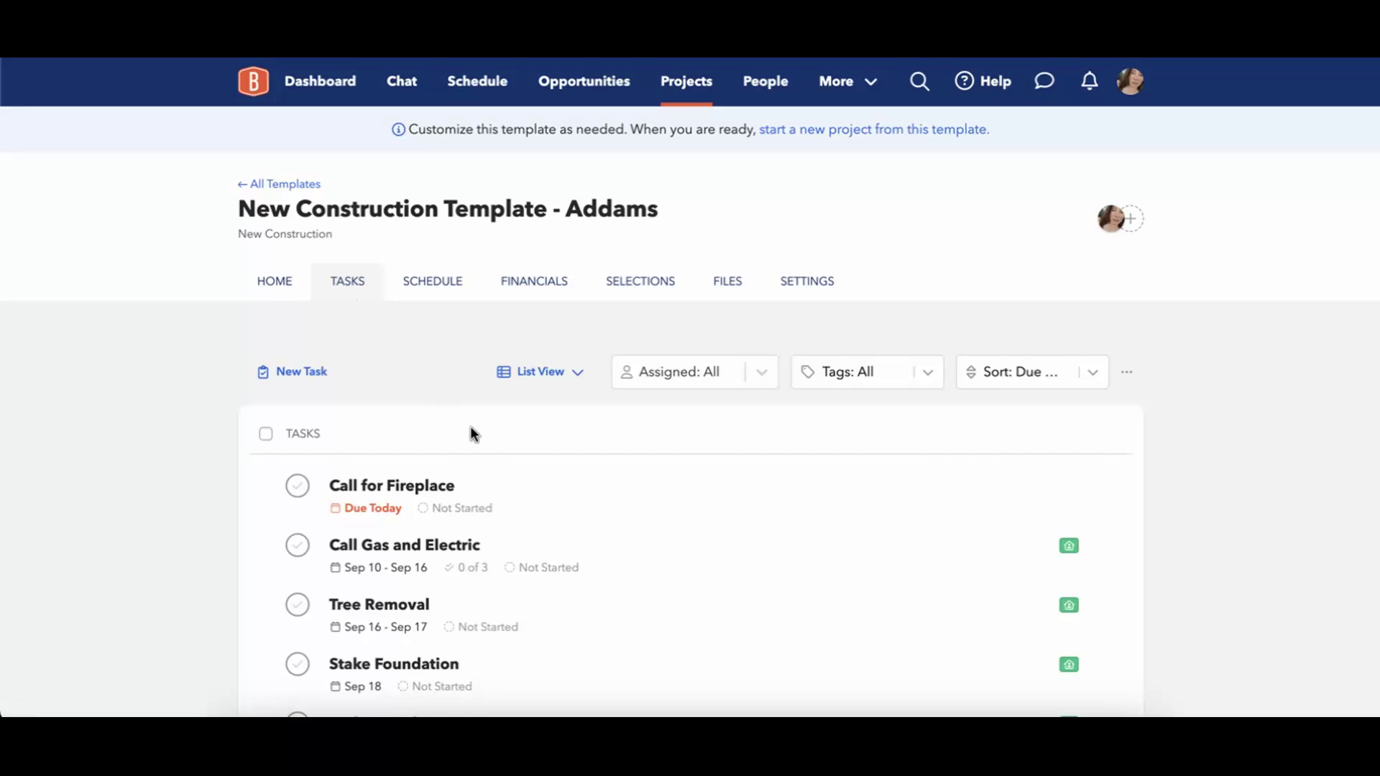
scroll(474, 431, down, 4)
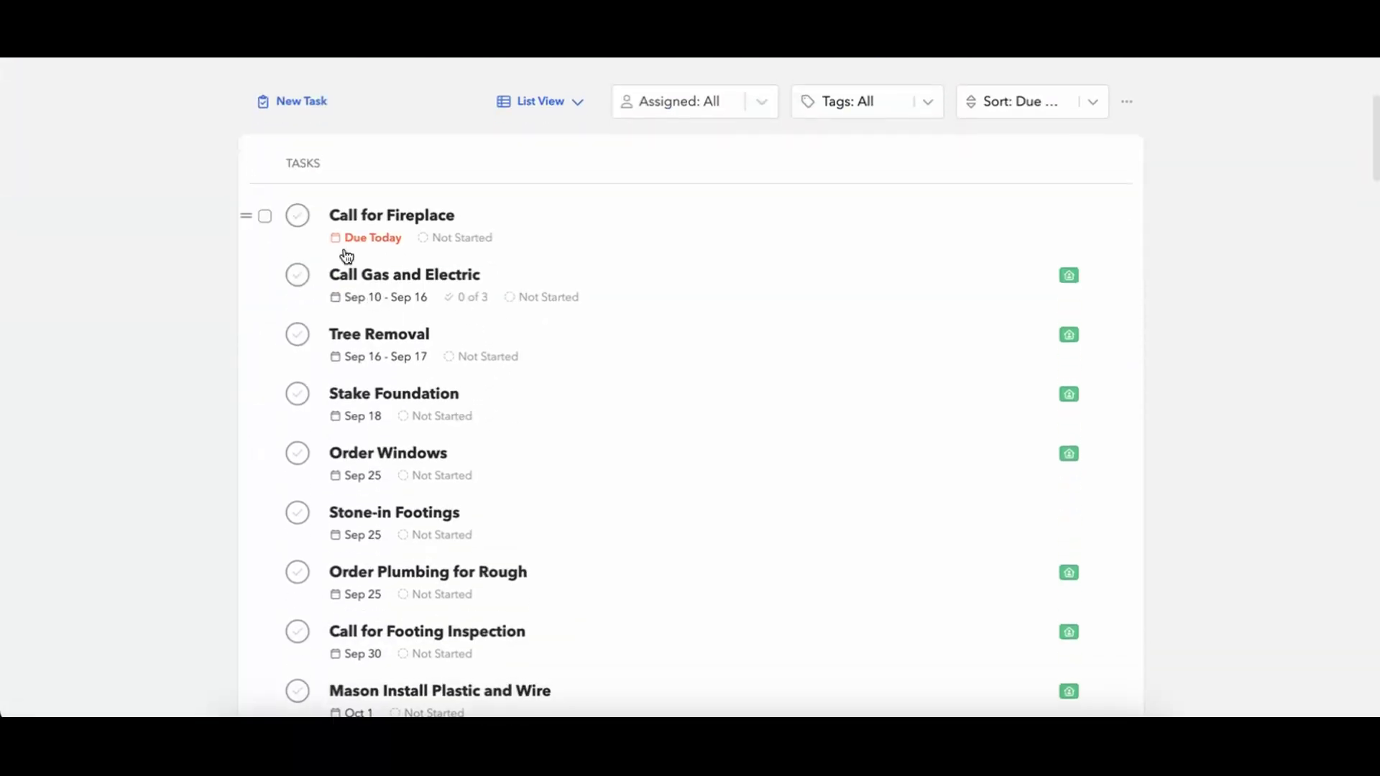
click(265, 163)
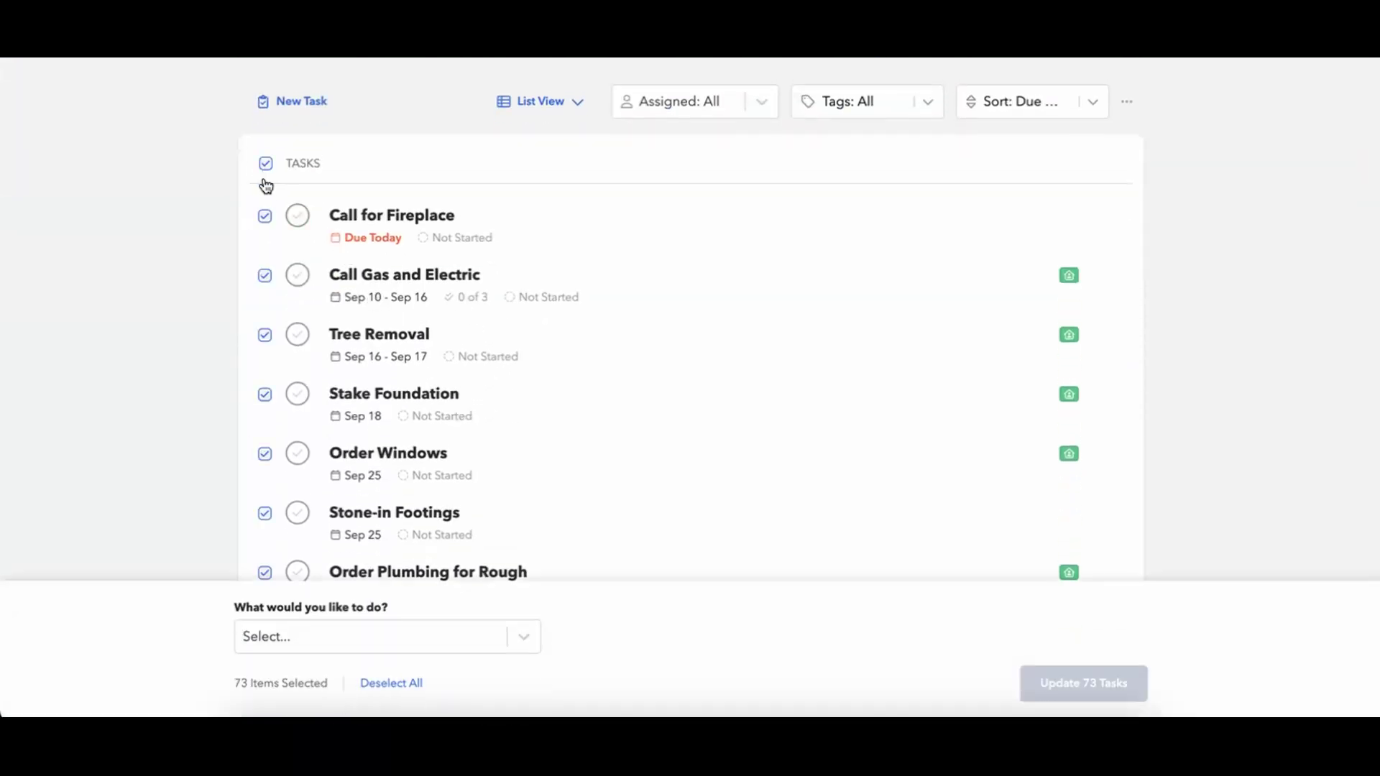
click(290, 640)
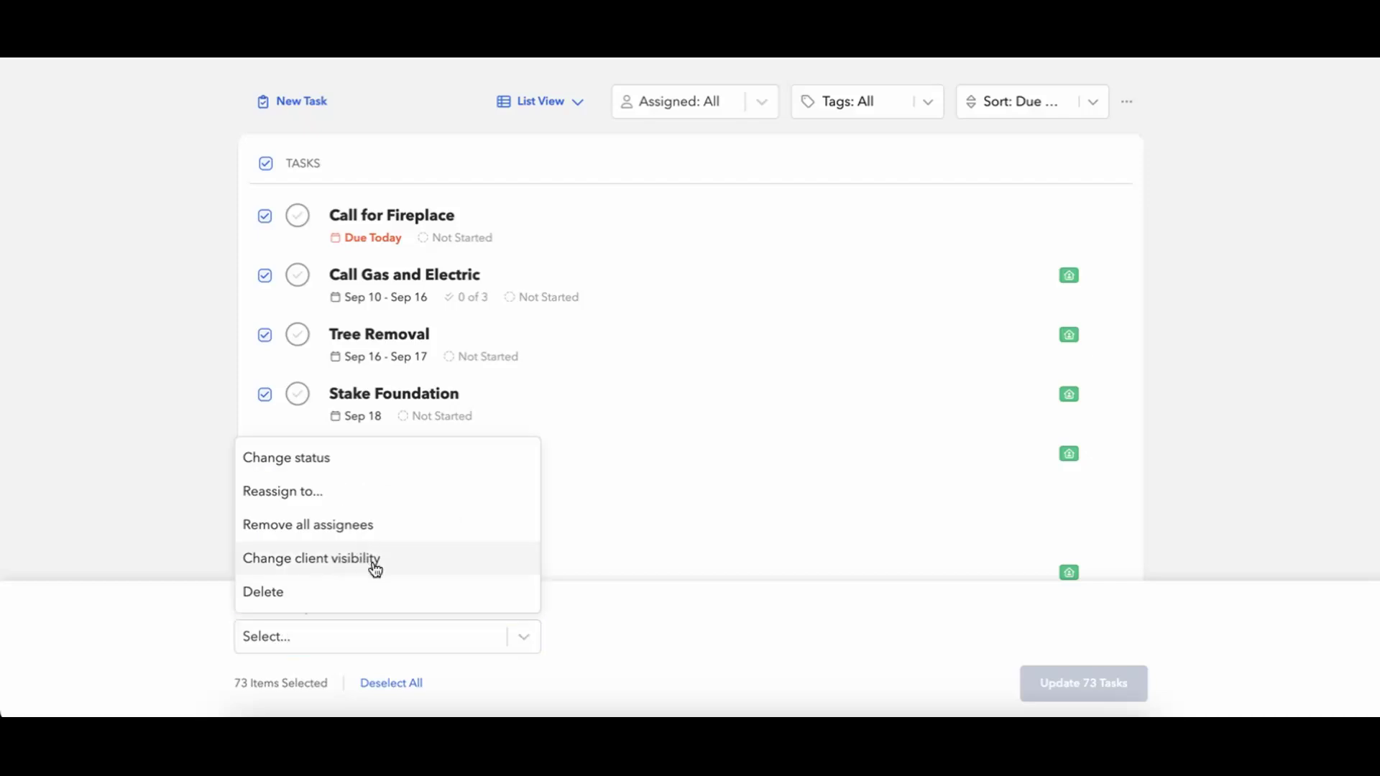
click(371, 565)
click(586, 632)
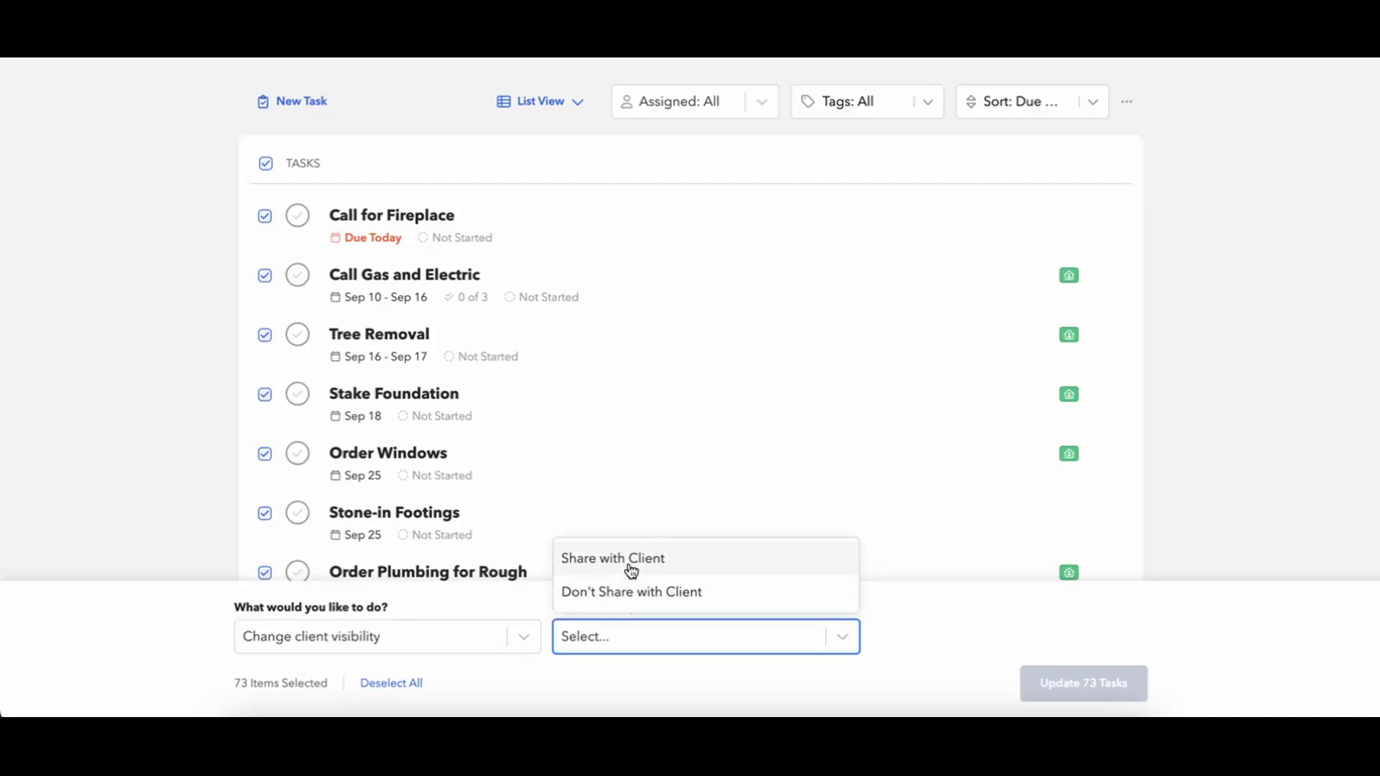
click(628, 565)
click(1037, 696)
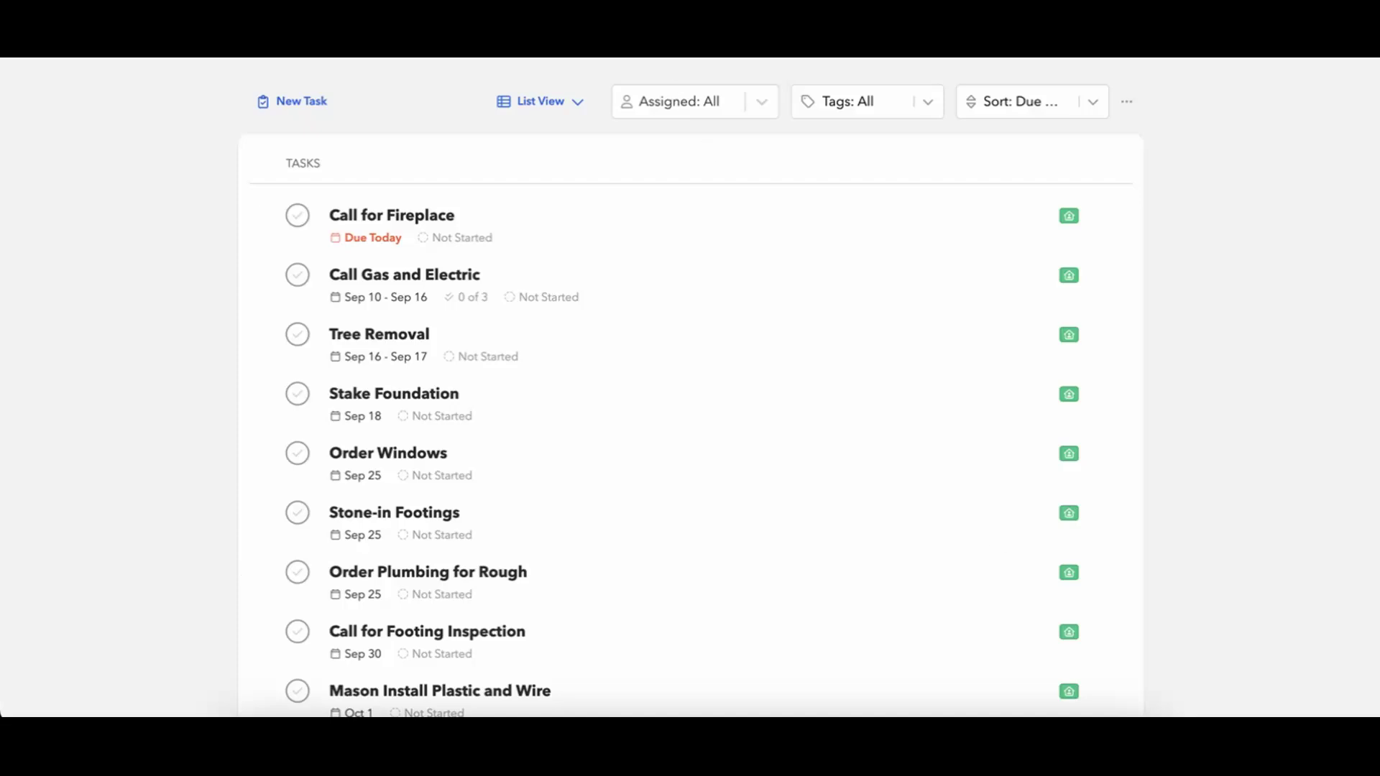
Assign the Call for Fireplace task to the subcontractor, found by first name
click(429, 223)
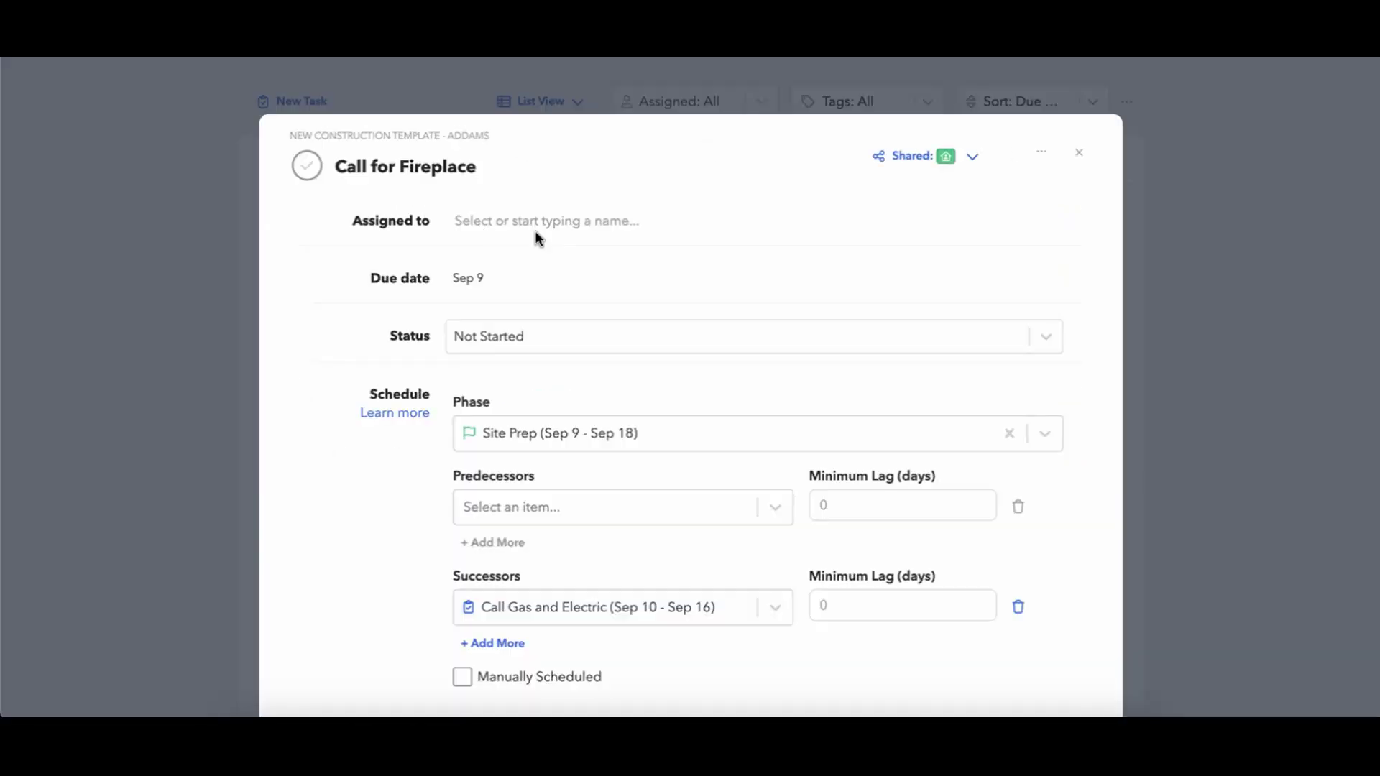
click(467, 228)
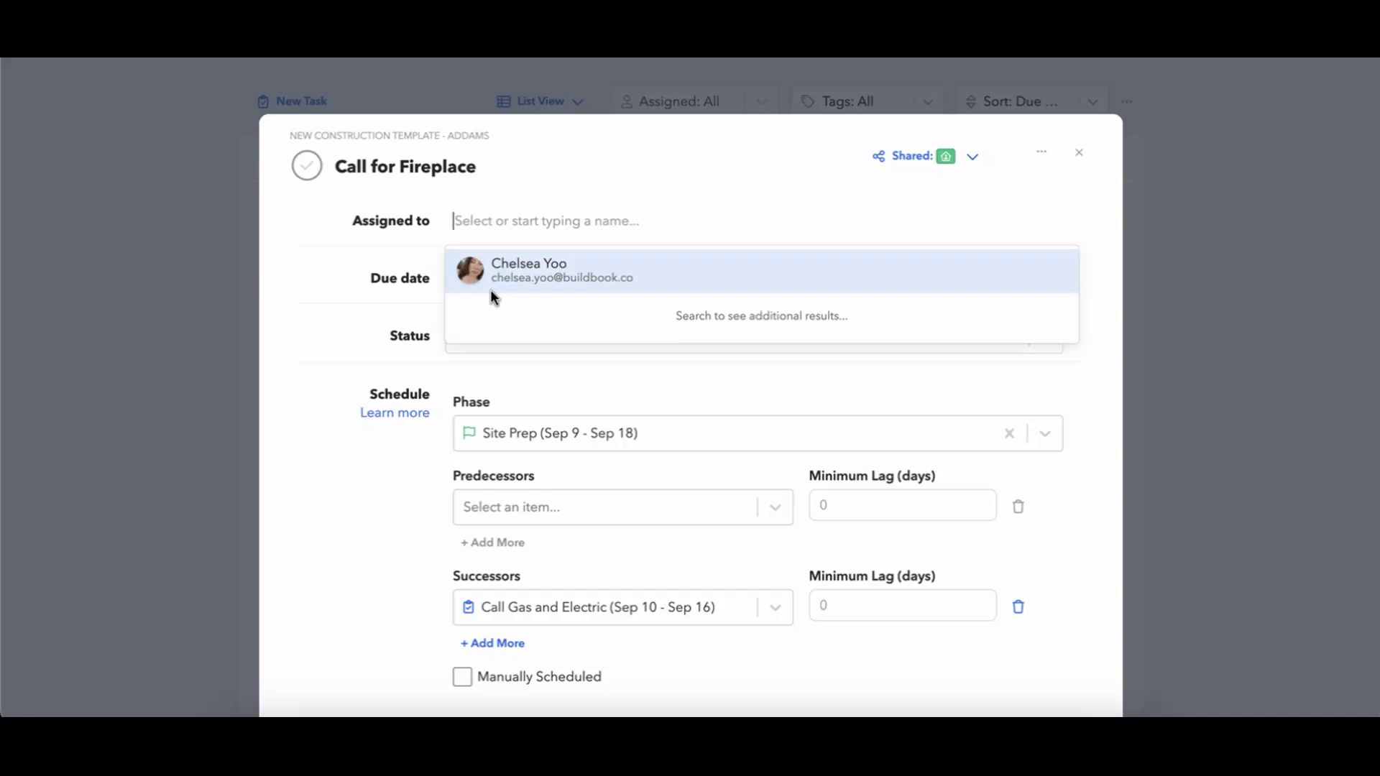
text(james)
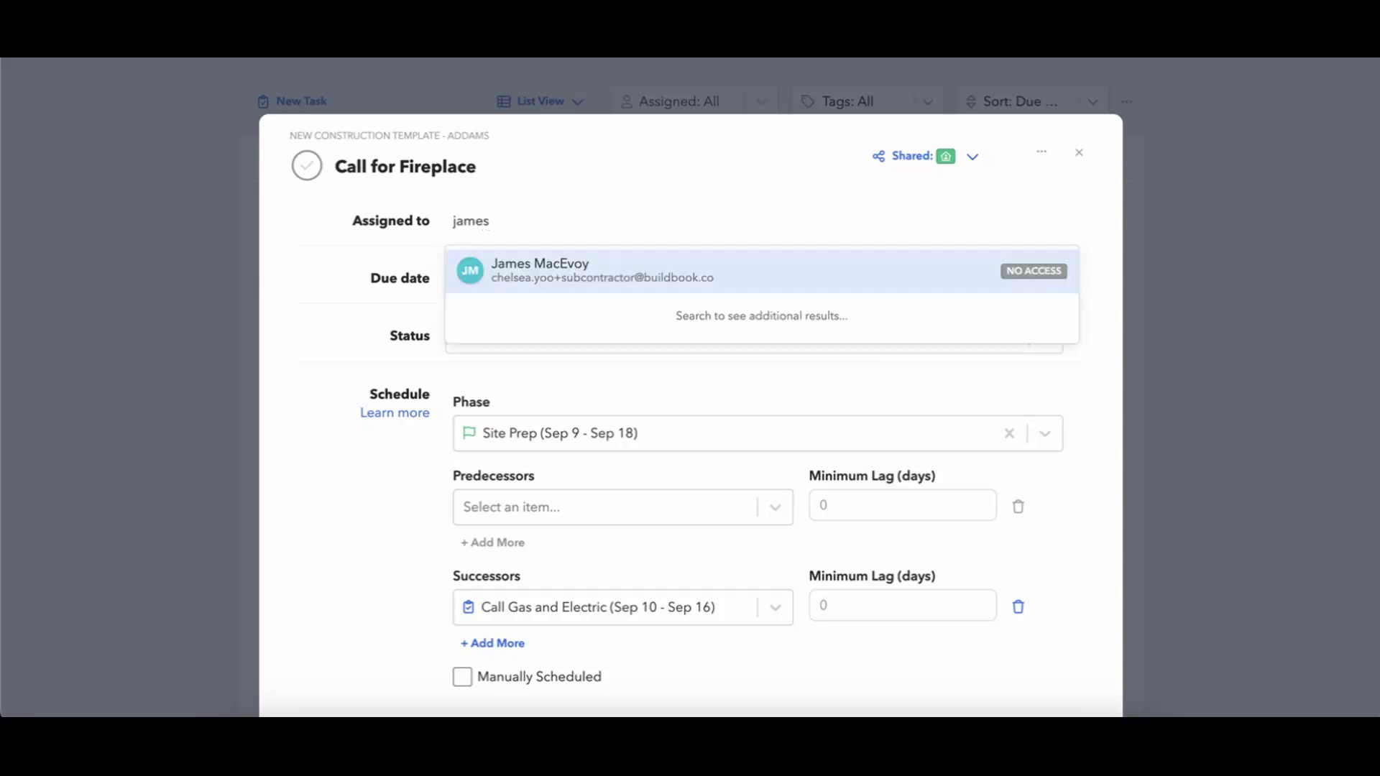
click(700, 267)
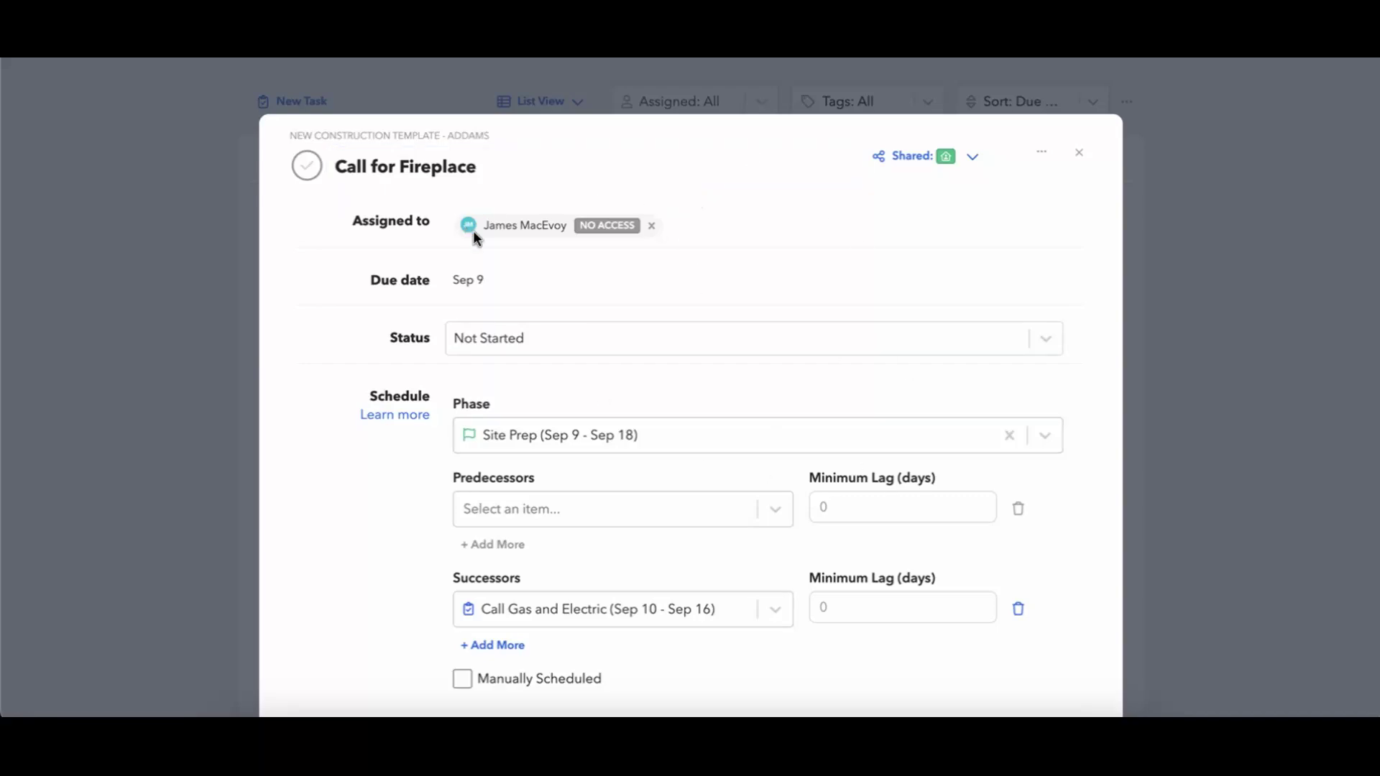
mouse_move(618, 231)
click(1078, 167)
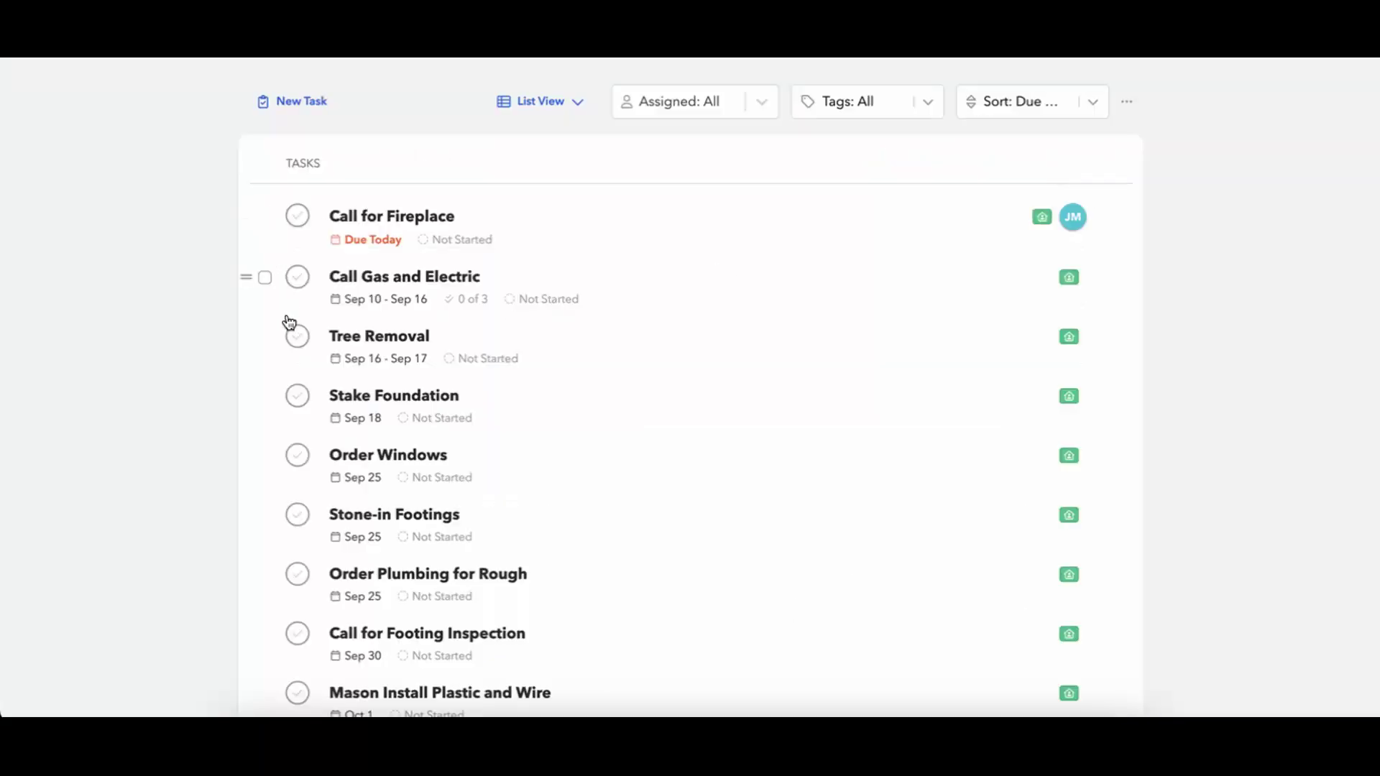
Check which people are offered as assignees for the Call Gas and Electric task
click(419, 294)
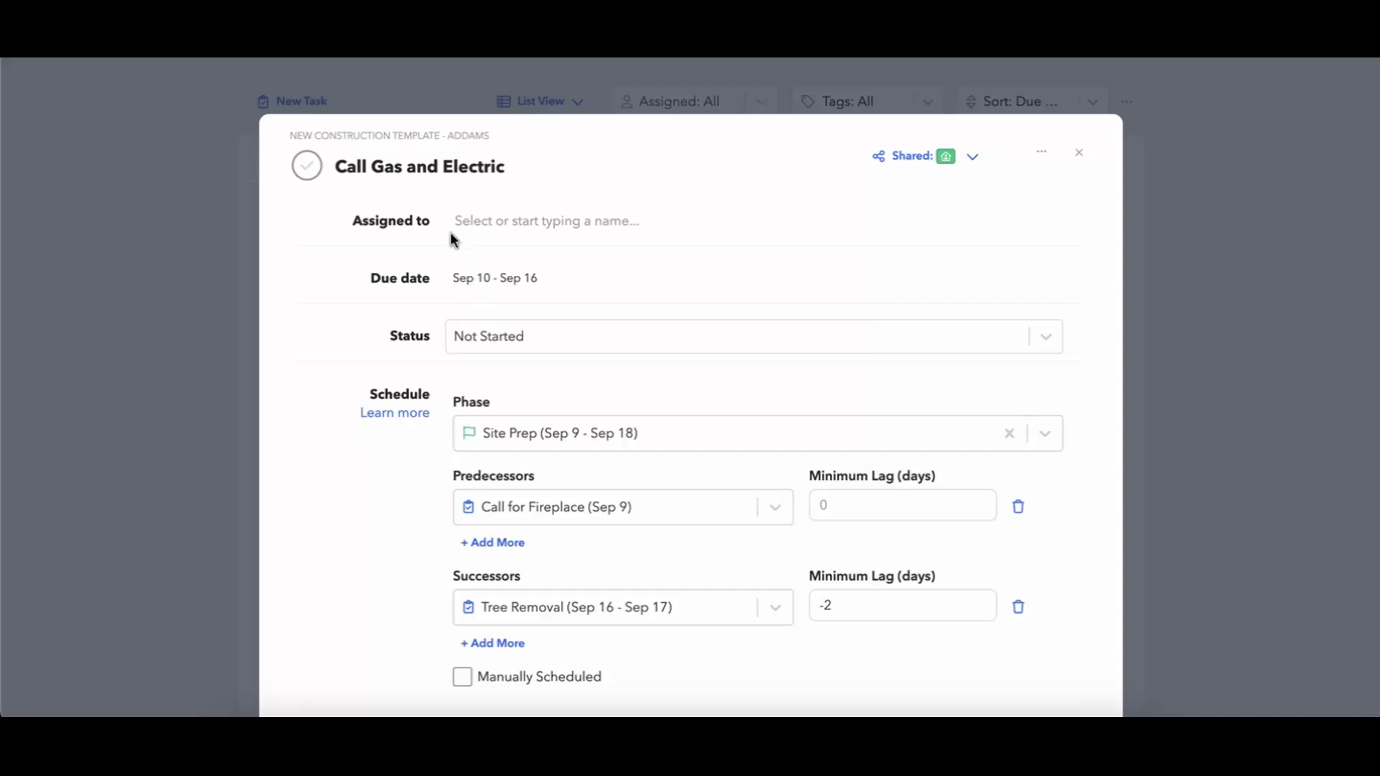
click(514, 223)
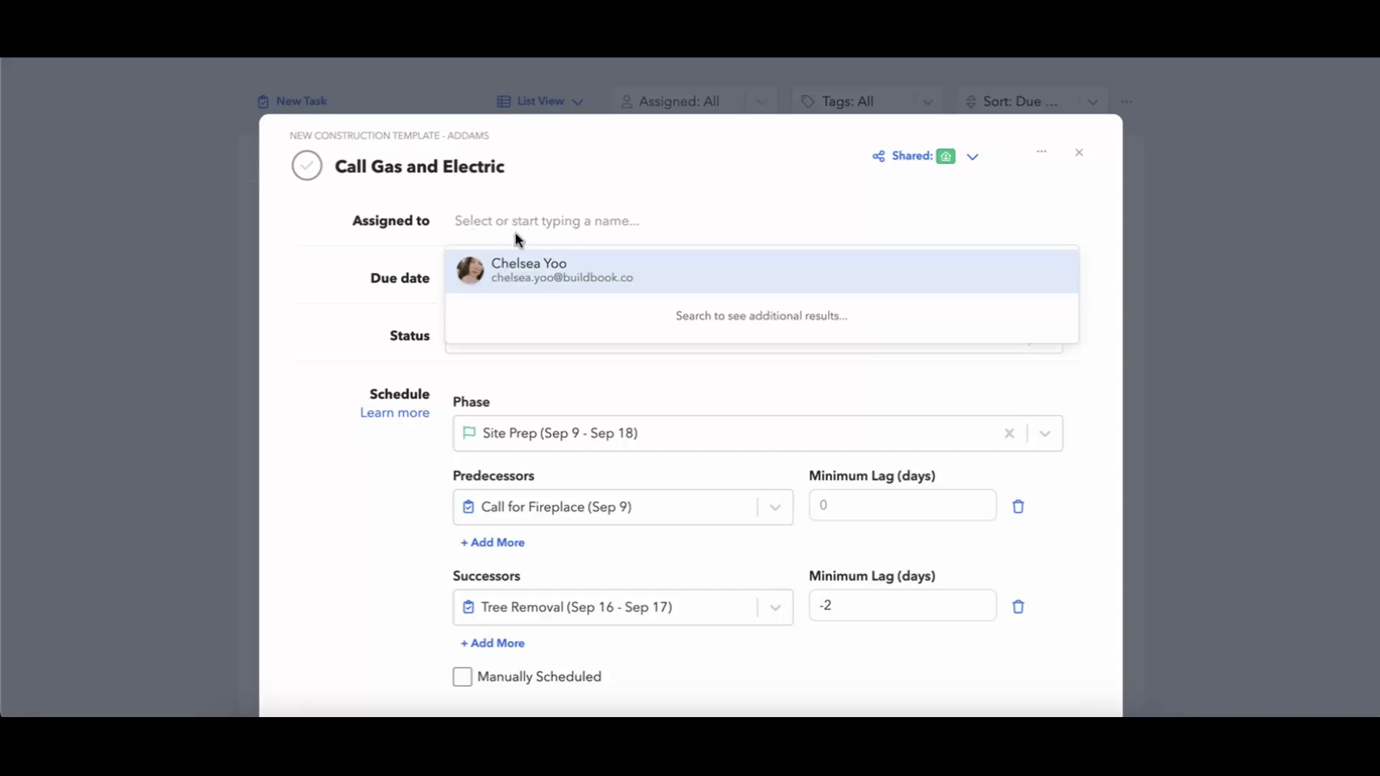
click(1078, 158)
click(1078, 158)
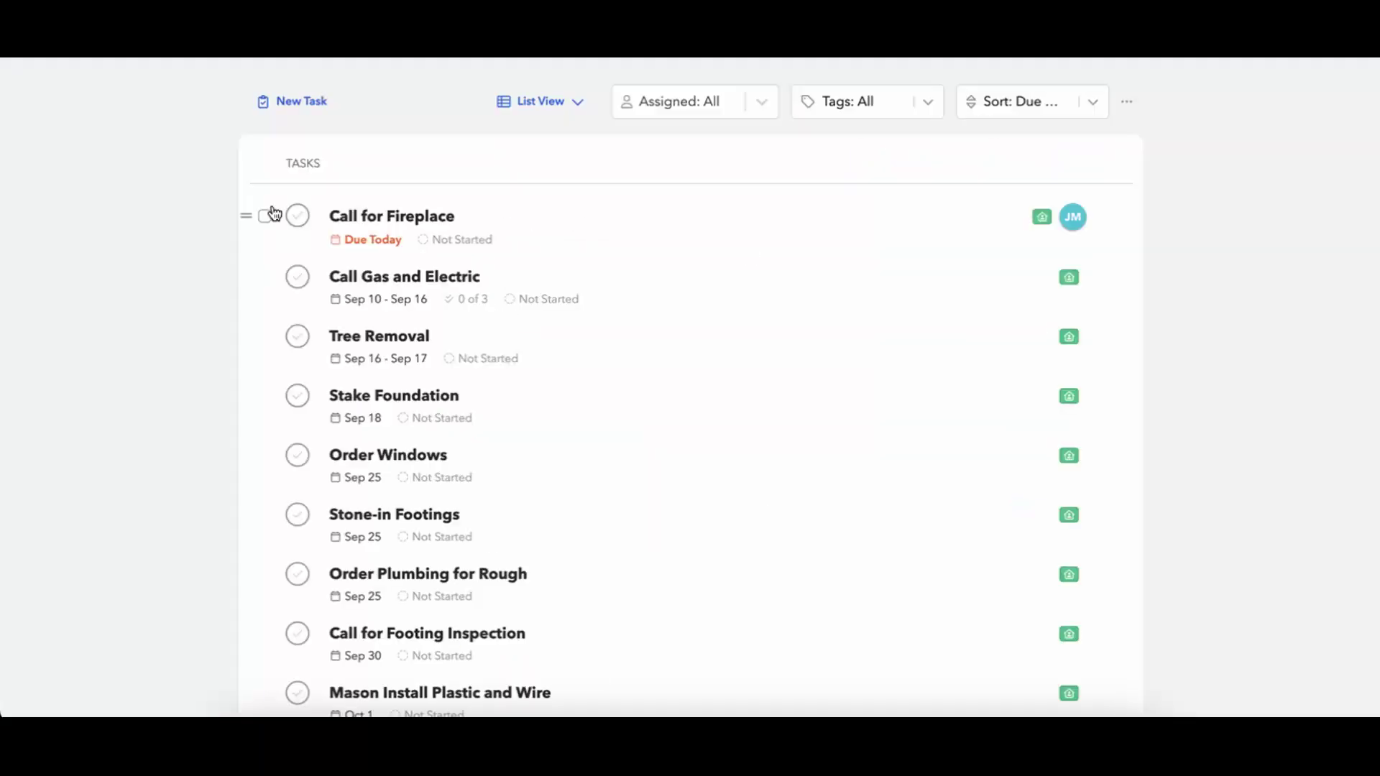
Examine the assignees available for bulk reassignment of all tasks, leaving the tasks deselected without updating them
click(266, 164)
click(425, 622)
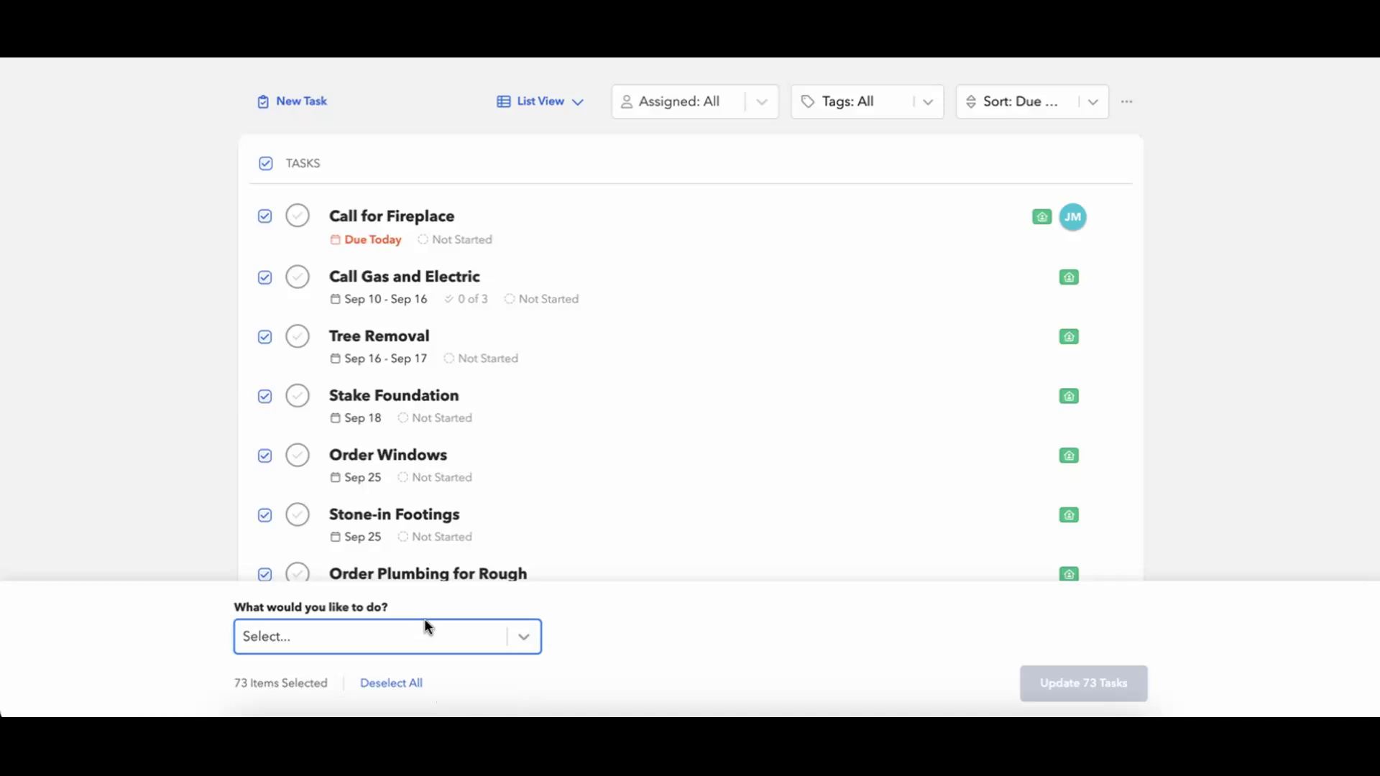
click(348, 493)
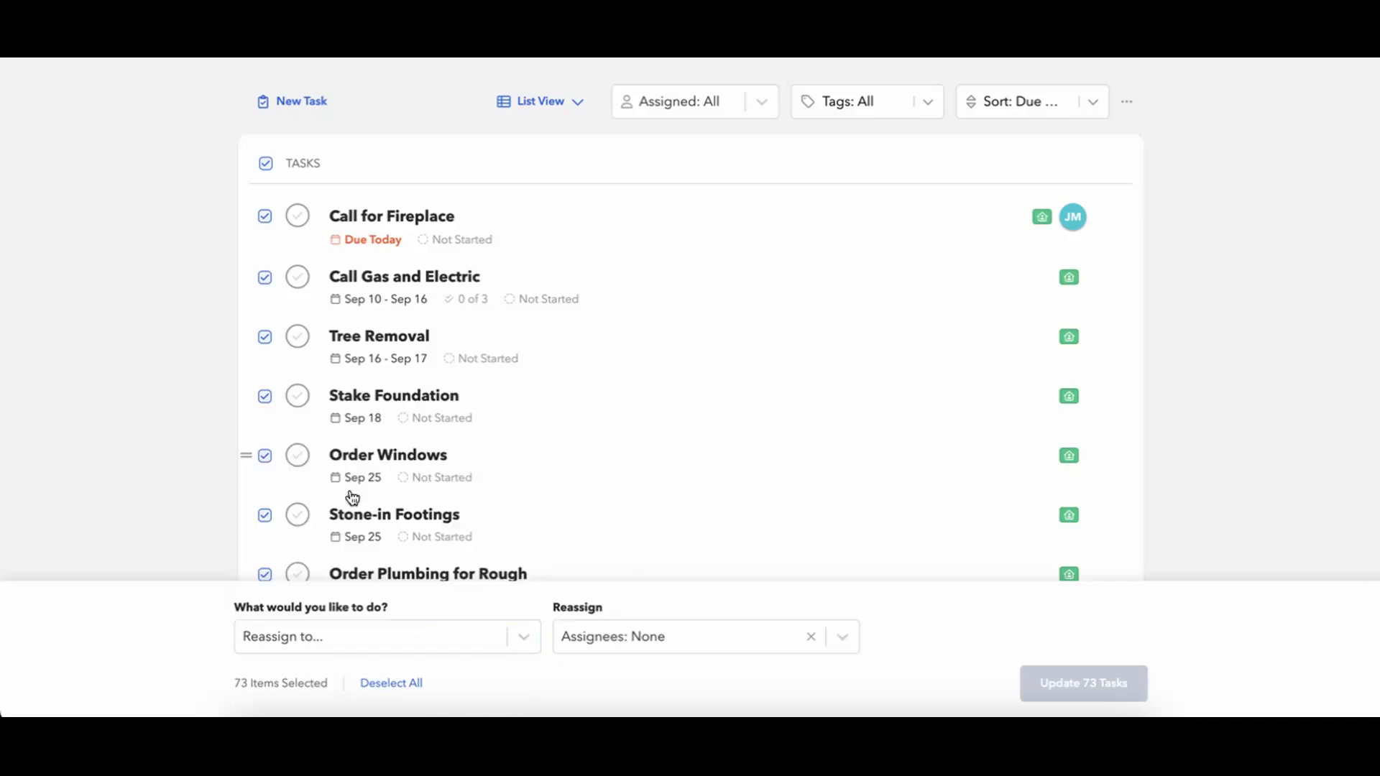
click(605, 644)
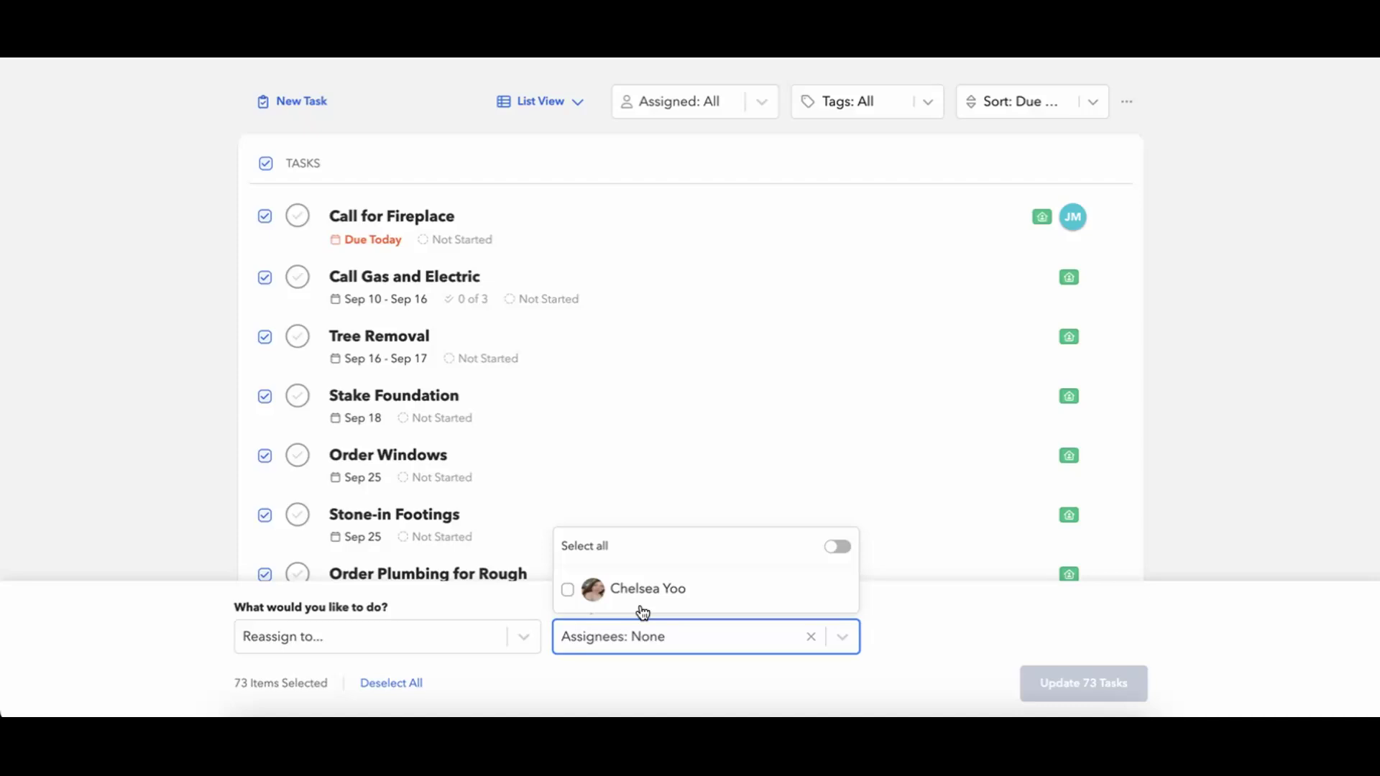
click(903, 652)
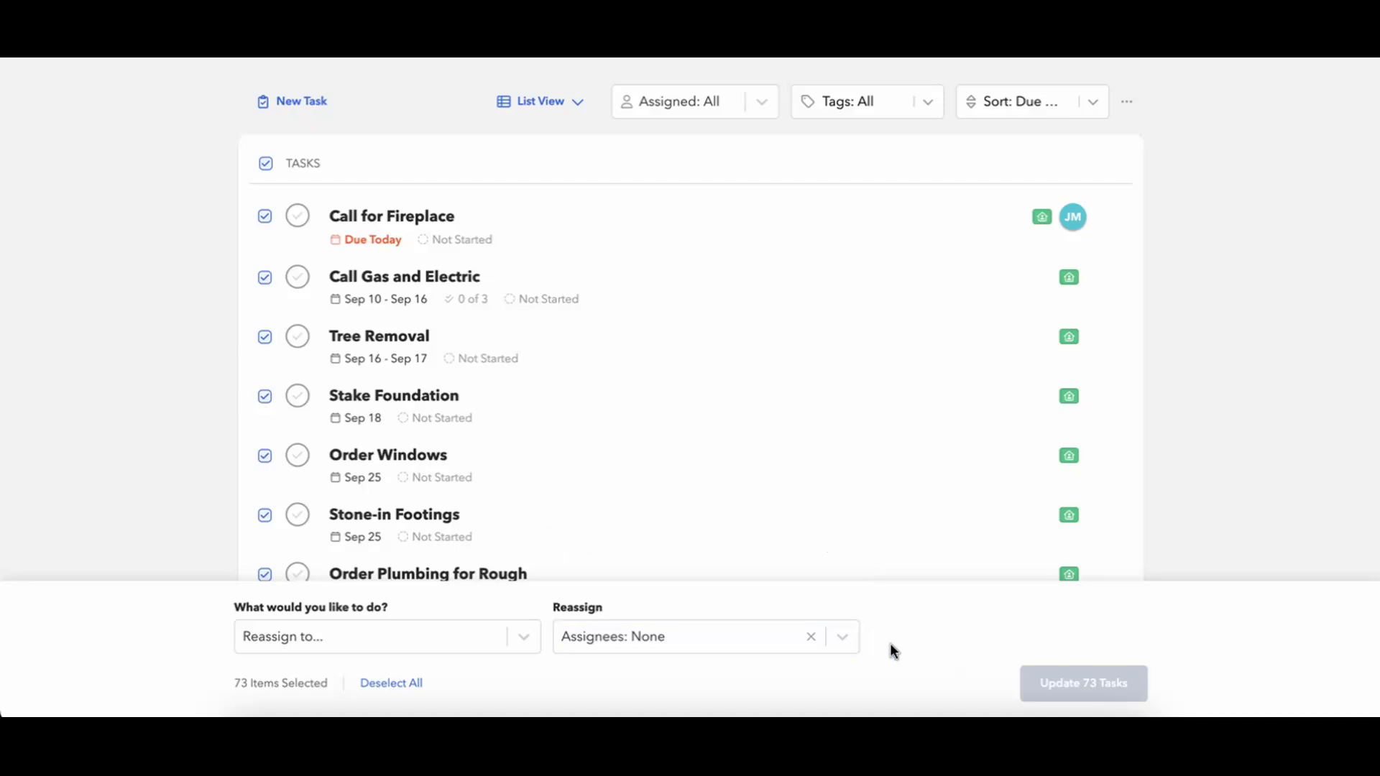
click(394, 686)
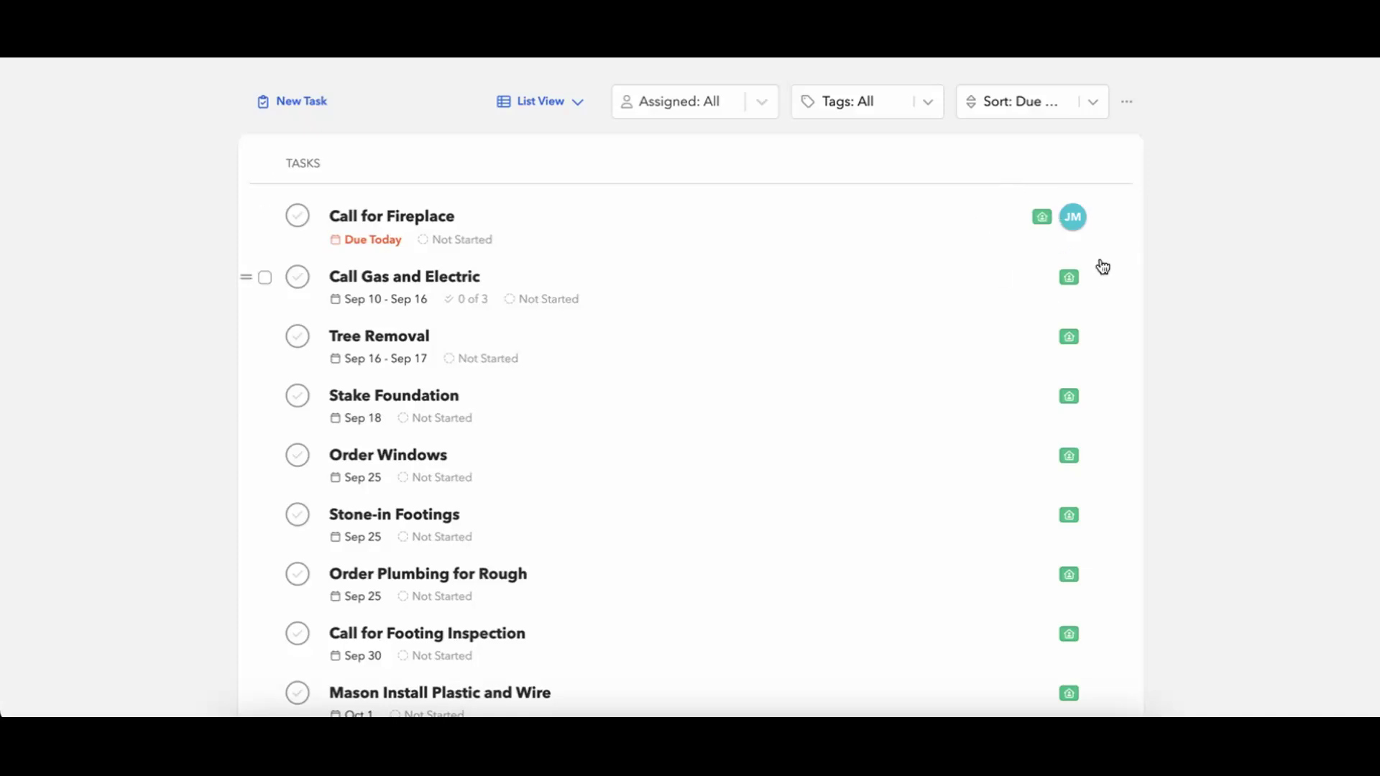
Start a new project and choose New Construction Template - Addams as its template
scroll(1076, 172, up, 4)
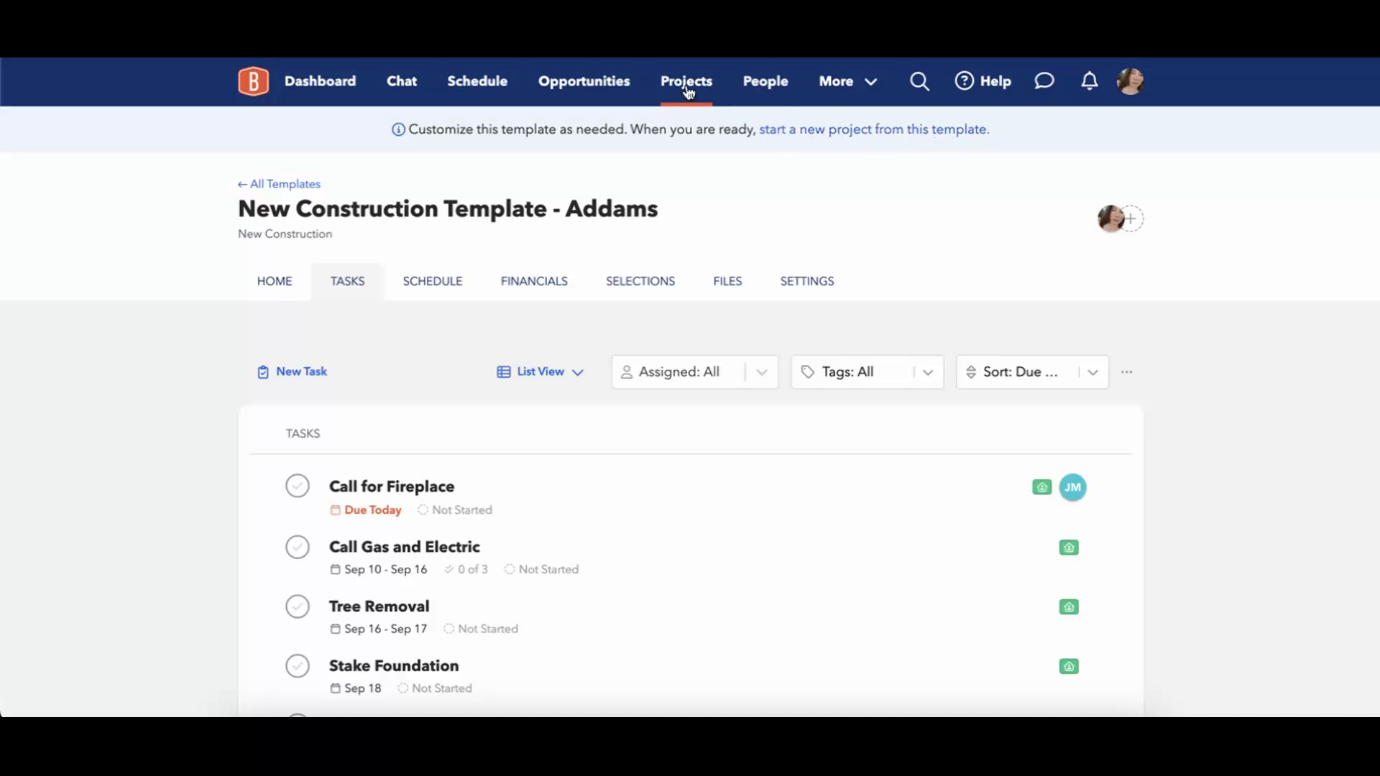
click(686, 88)
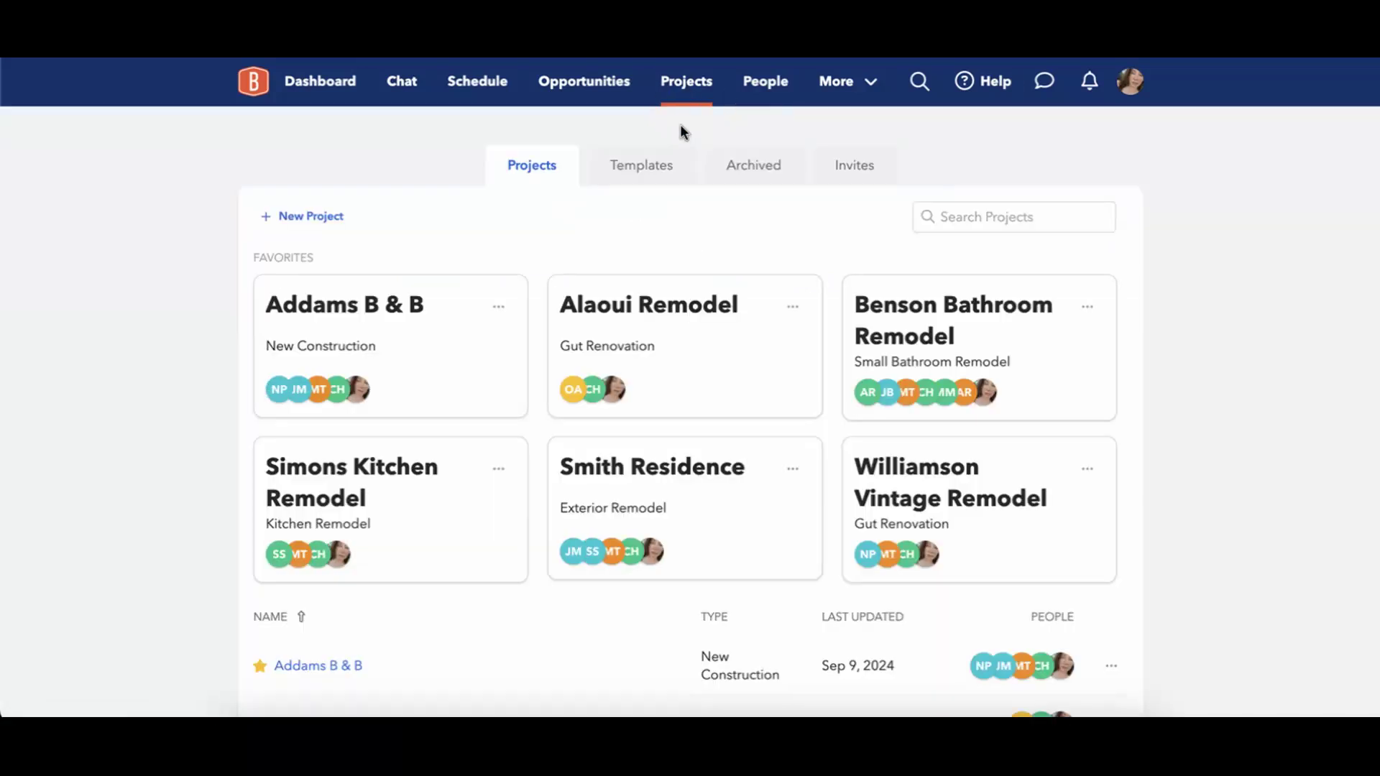
click(305, 223)
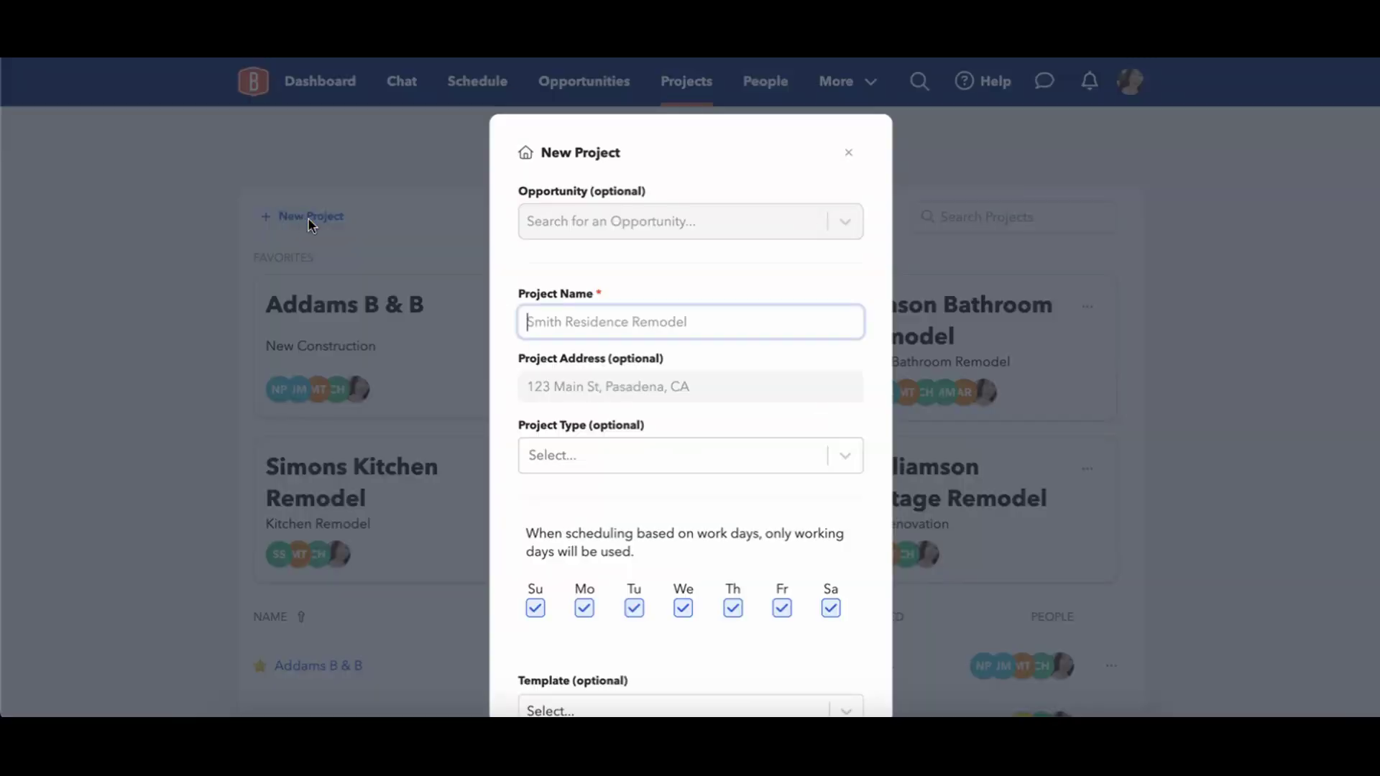
scroll(657, 277, down, 3)
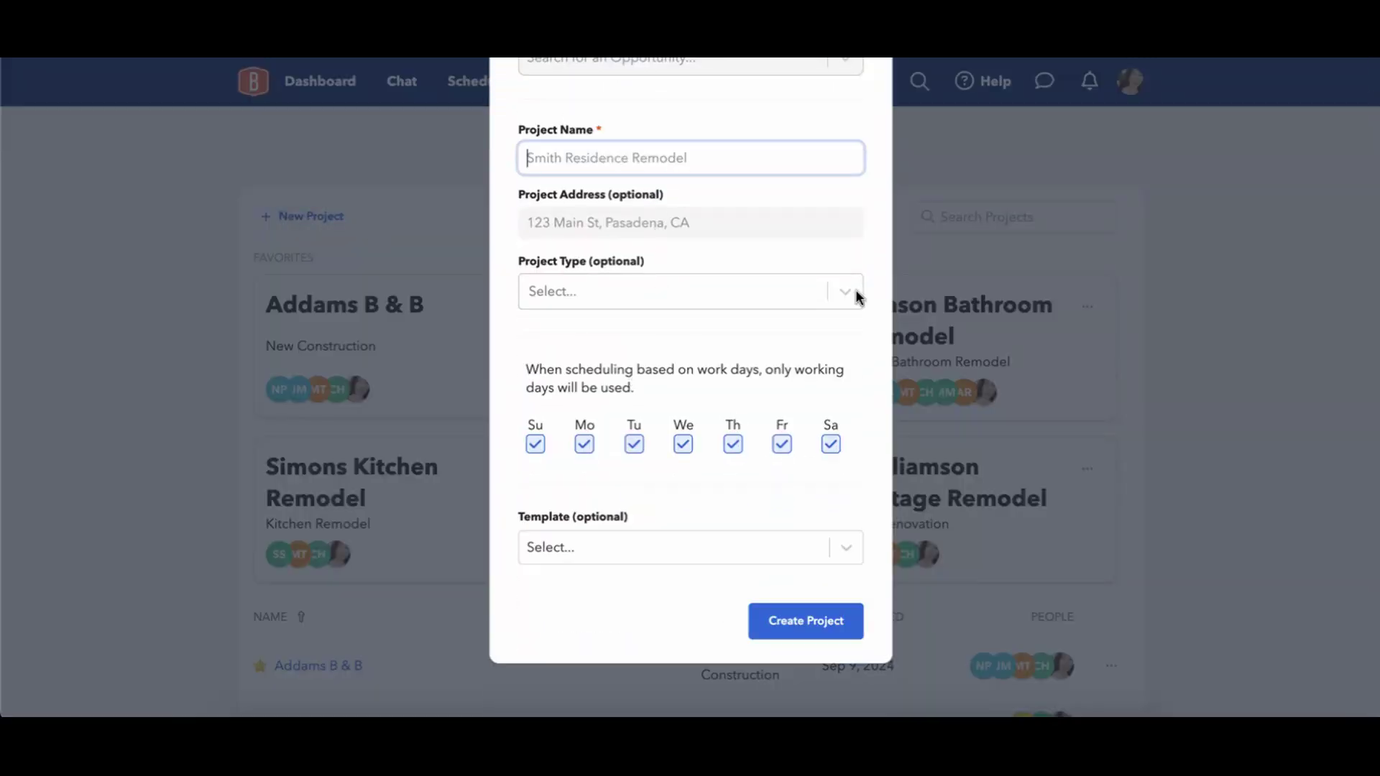
click(716, 554)
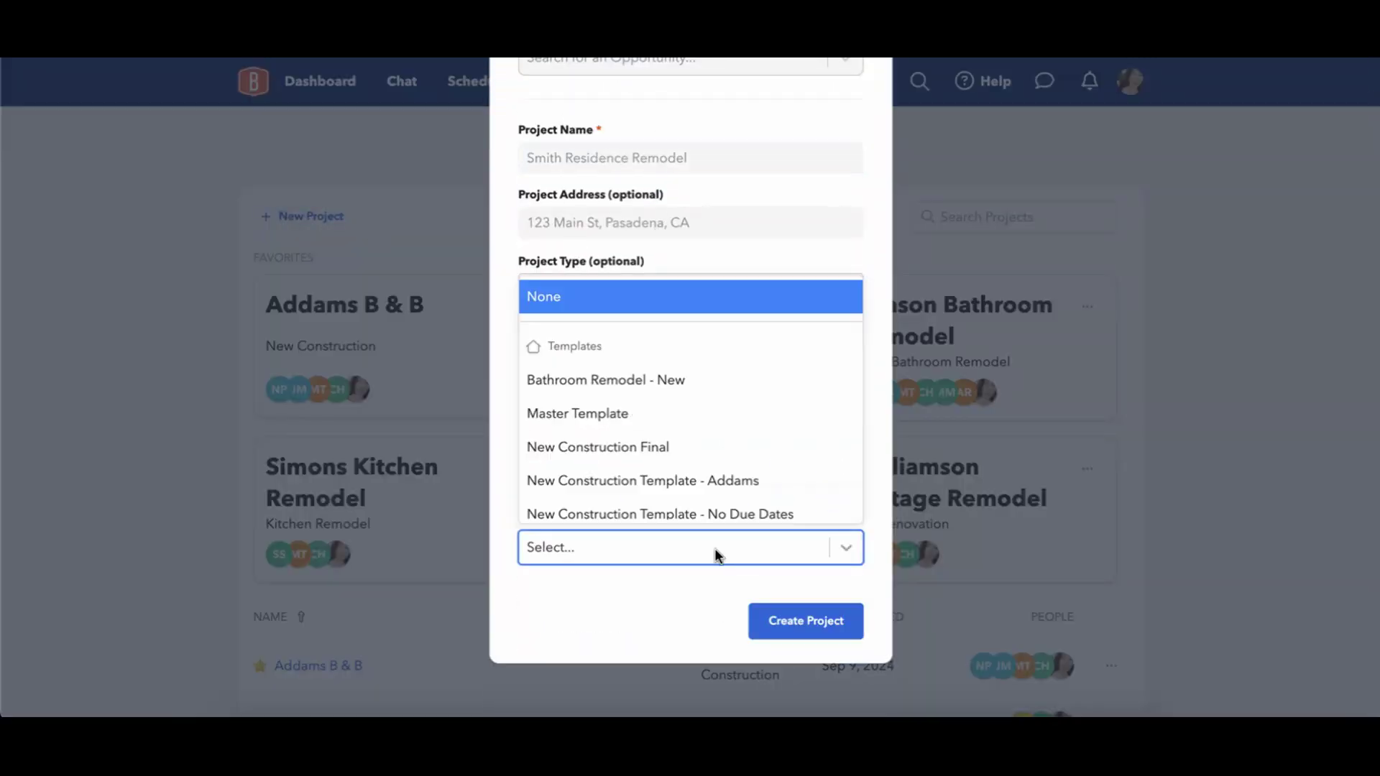
scroll(680, 447, down, 2)
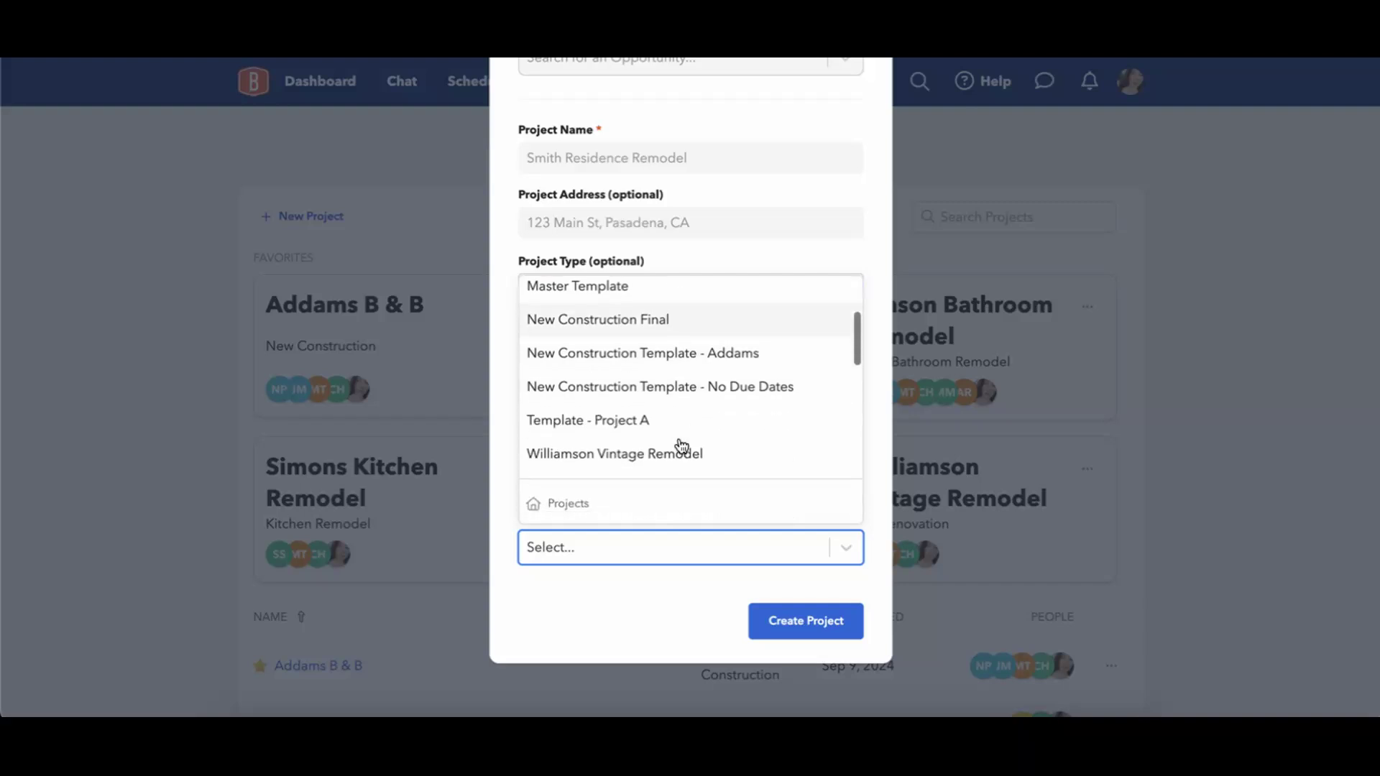
scroll(681, 446, up, 2)
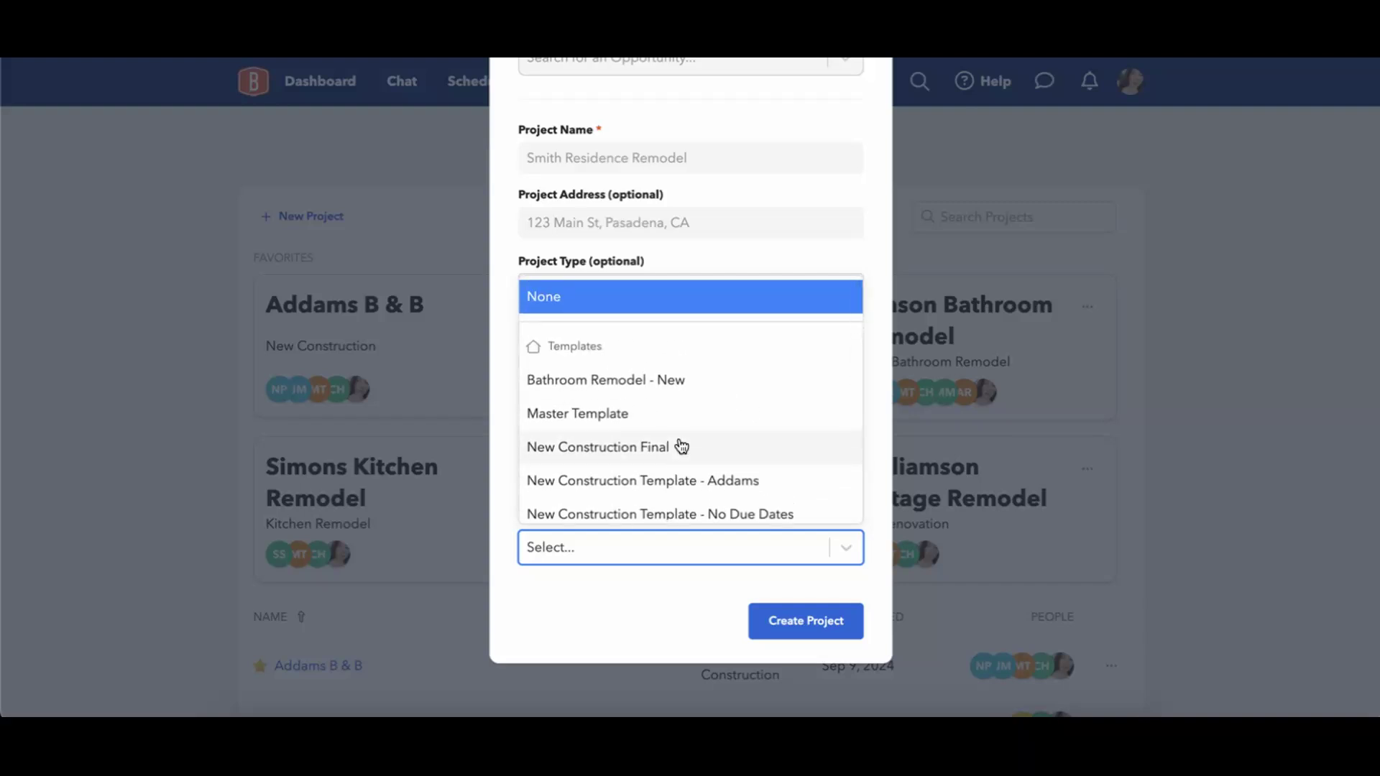
scroll(618, 453, down, 2)
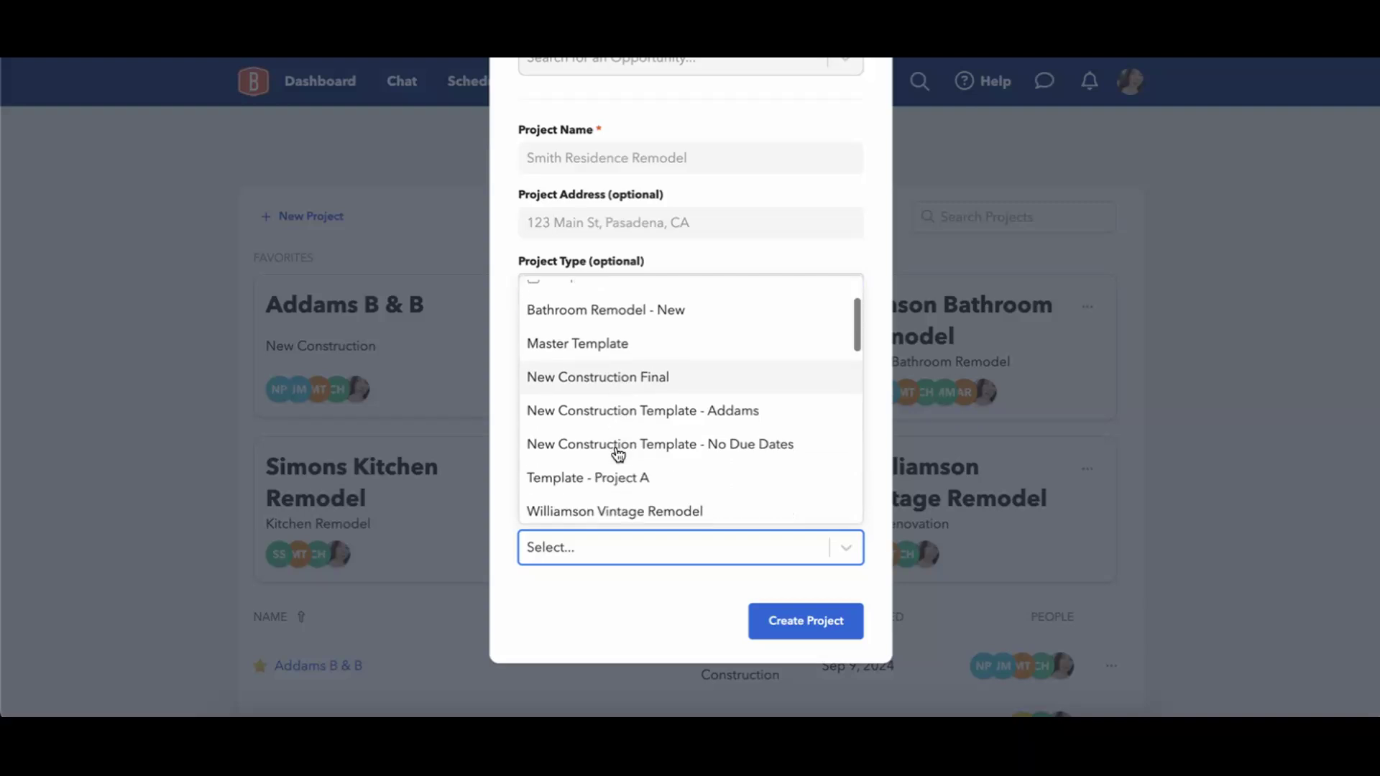
click(712, 414)
Adjust the new project's due dates by changing its start date to September 9, 2024
scroll(709, 487, down, 2)
scroll(708, 489, down, 2)
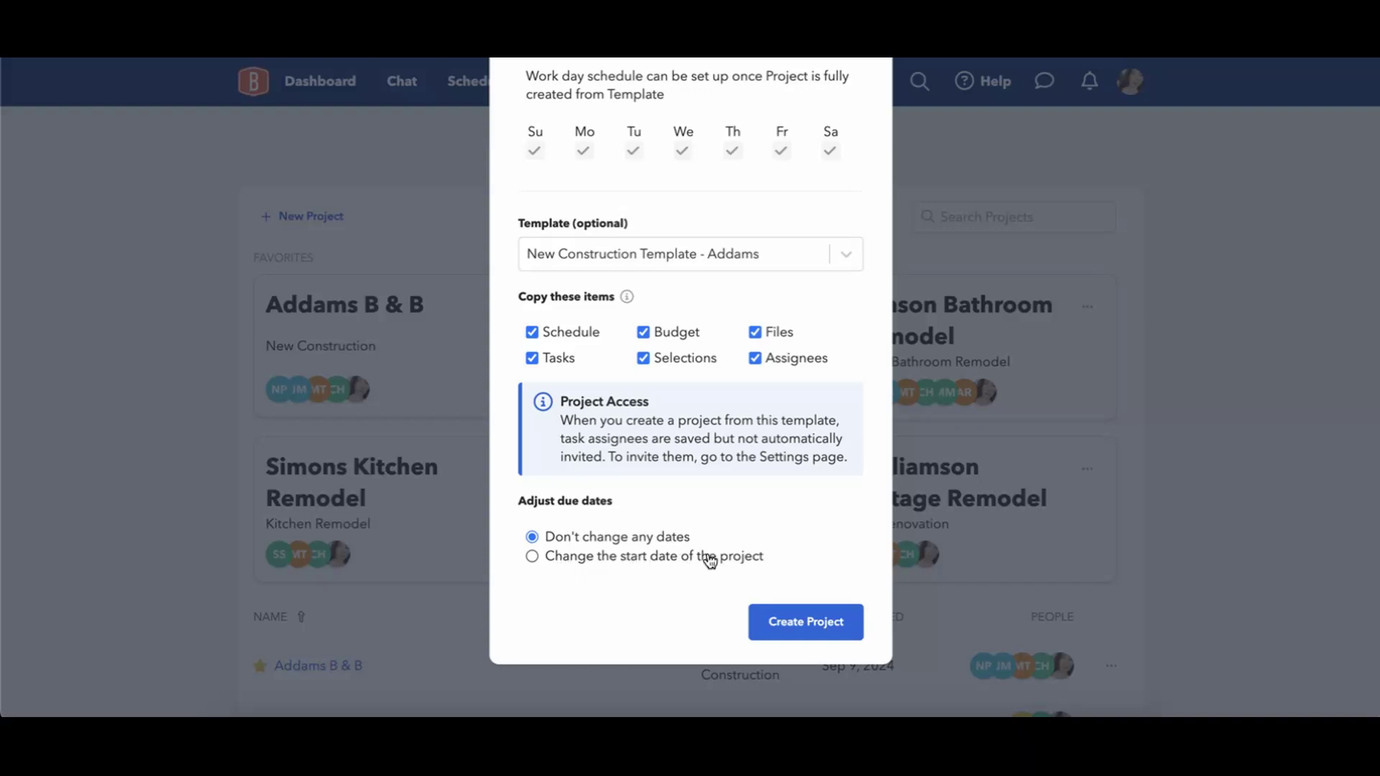
click(712, 558)
scroll(719, 515, down, 2)
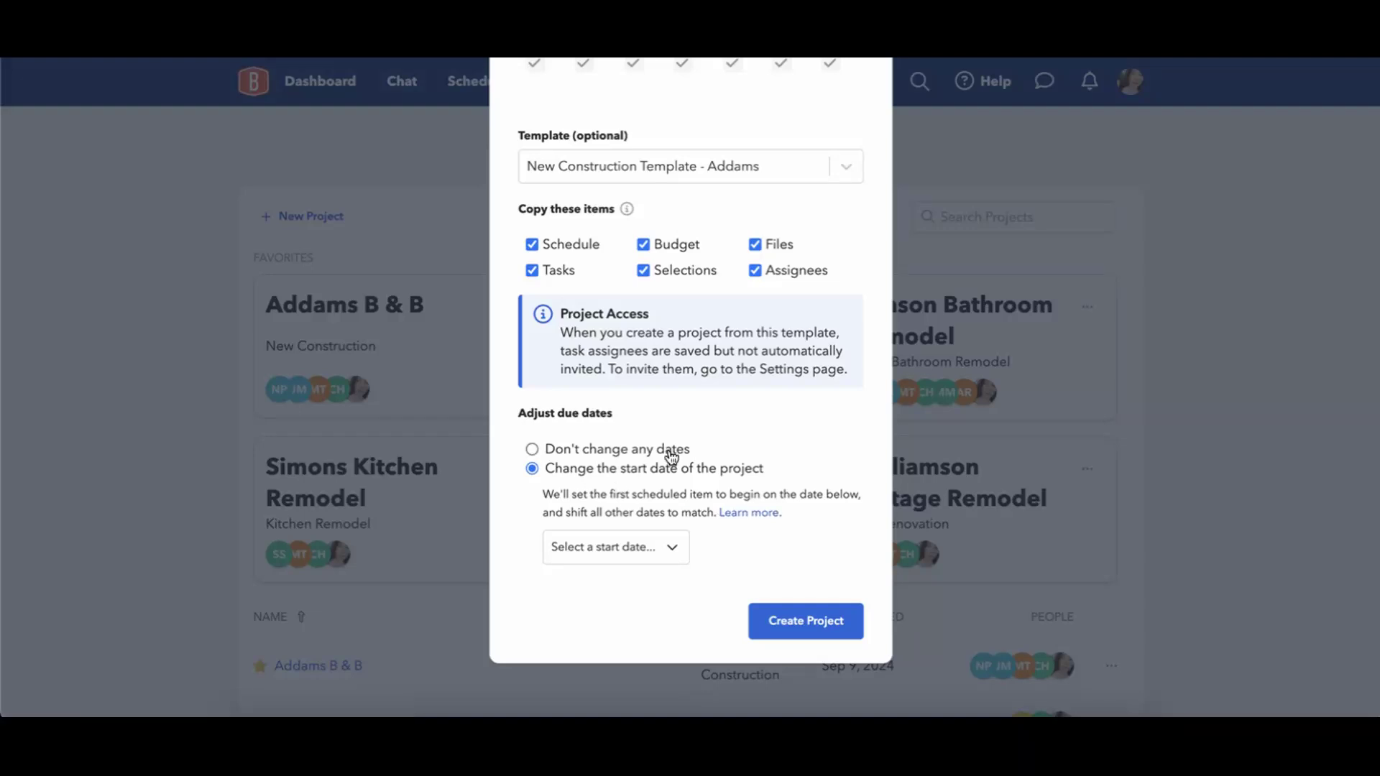
click(670, 550)
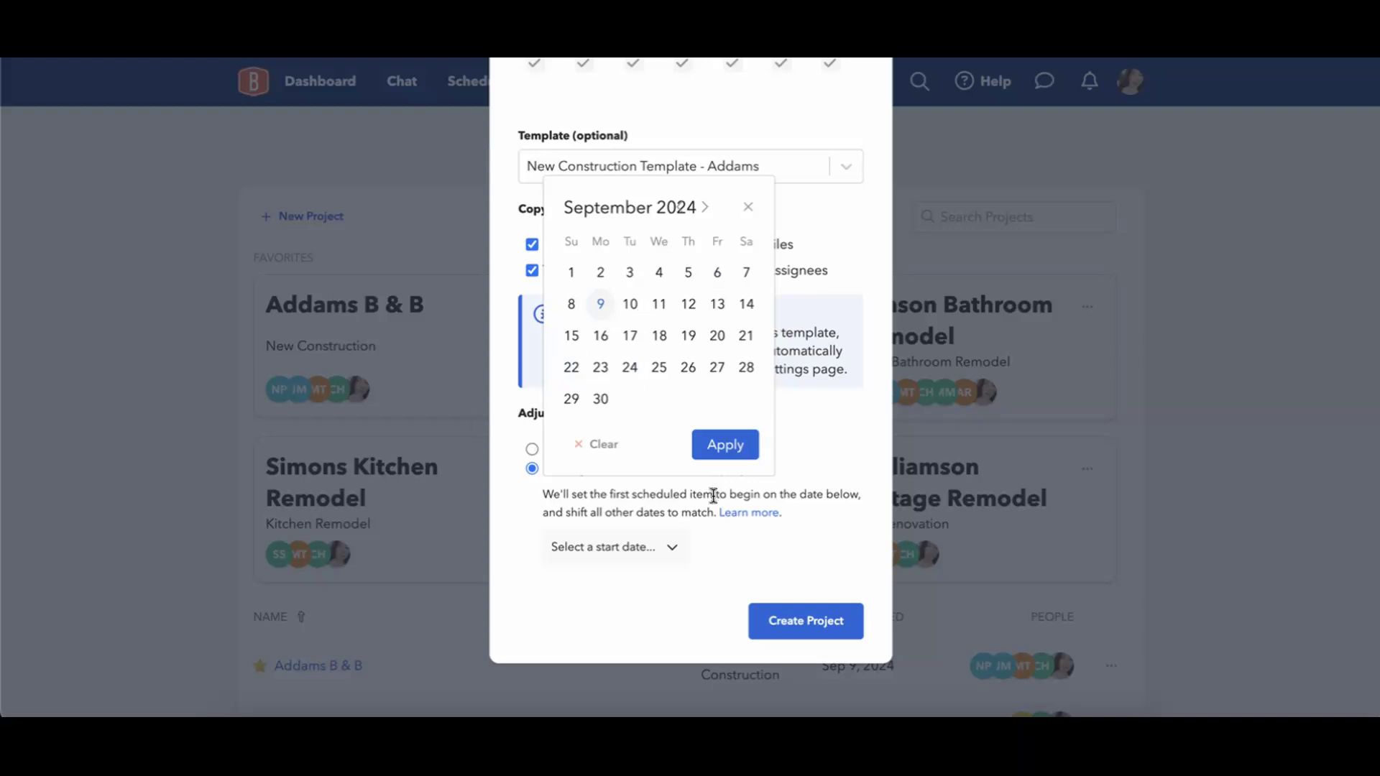
click(601, 304)
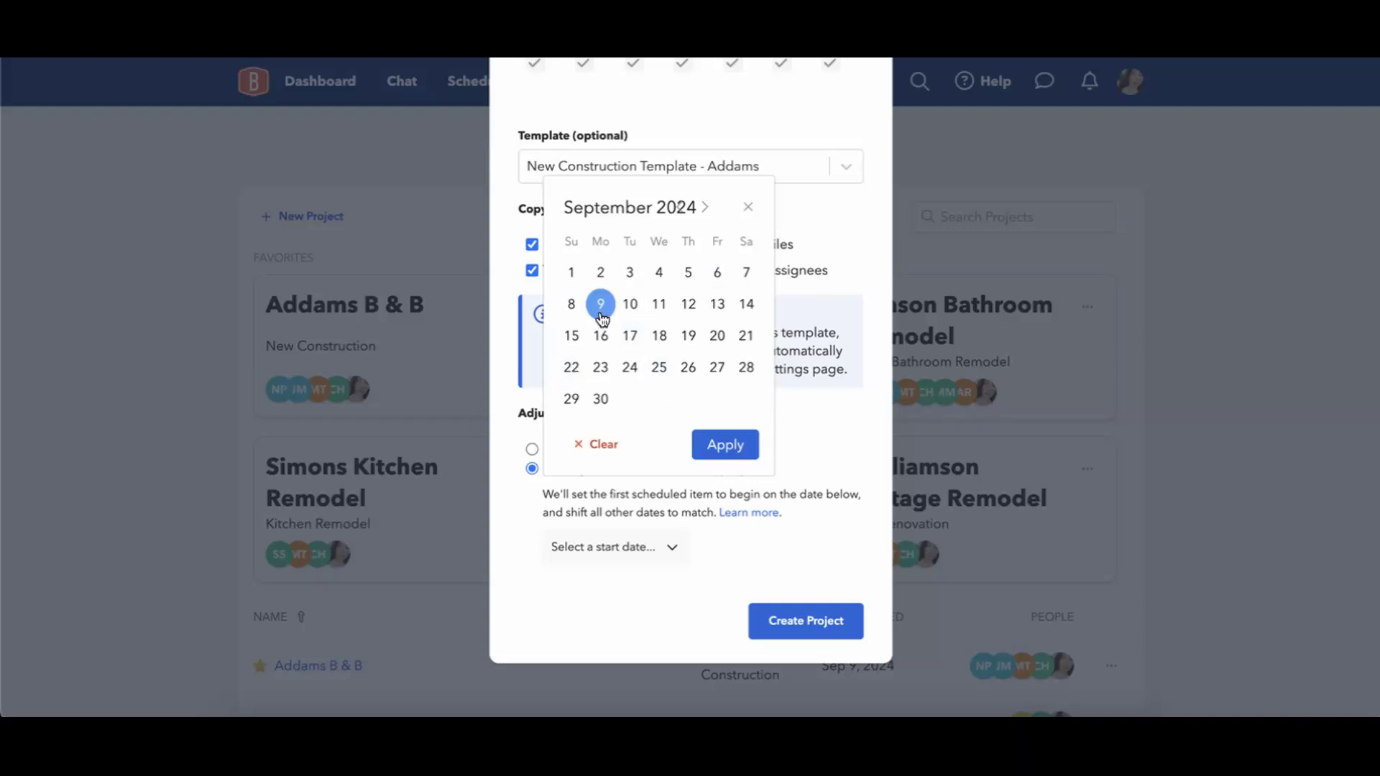
click(720, 442)
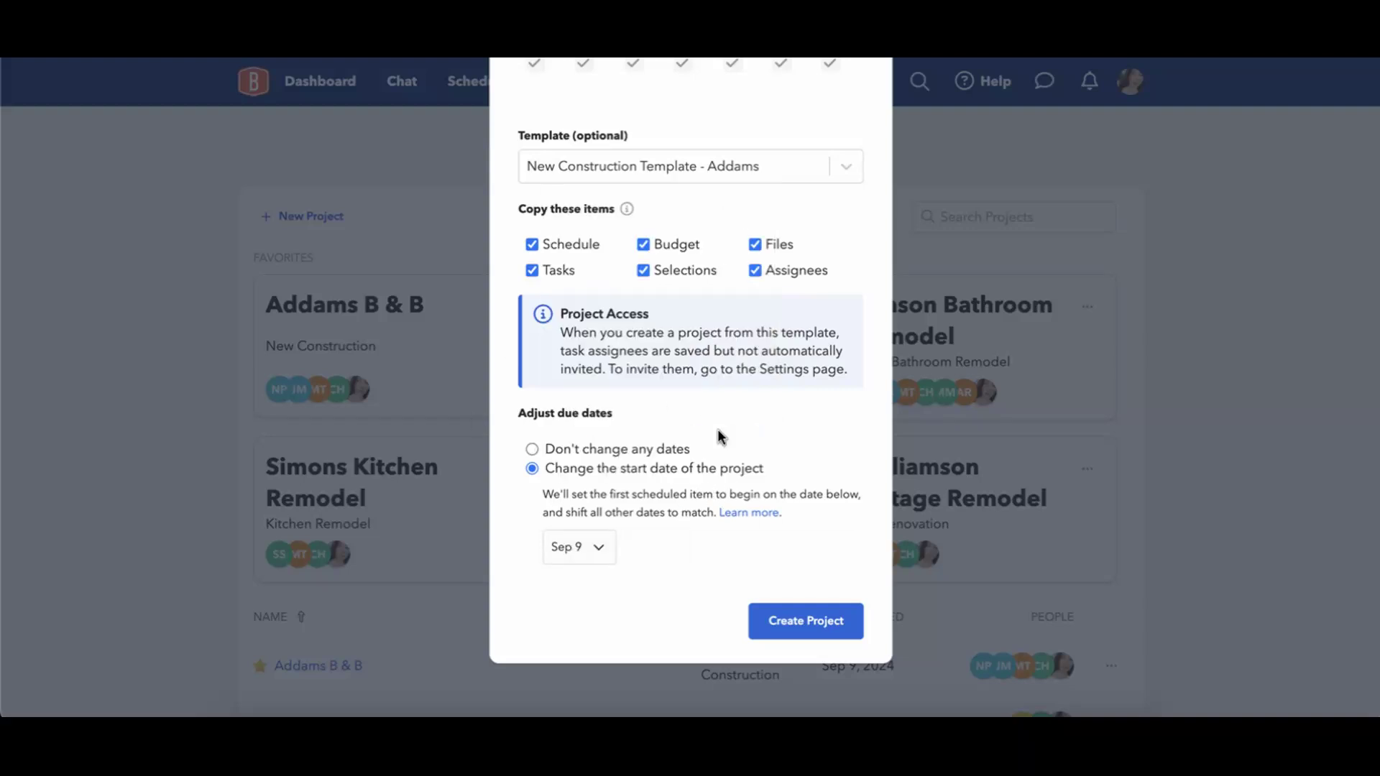
click(582, 546)
click(630, 305)
click(696, 311)
click(611, 311)
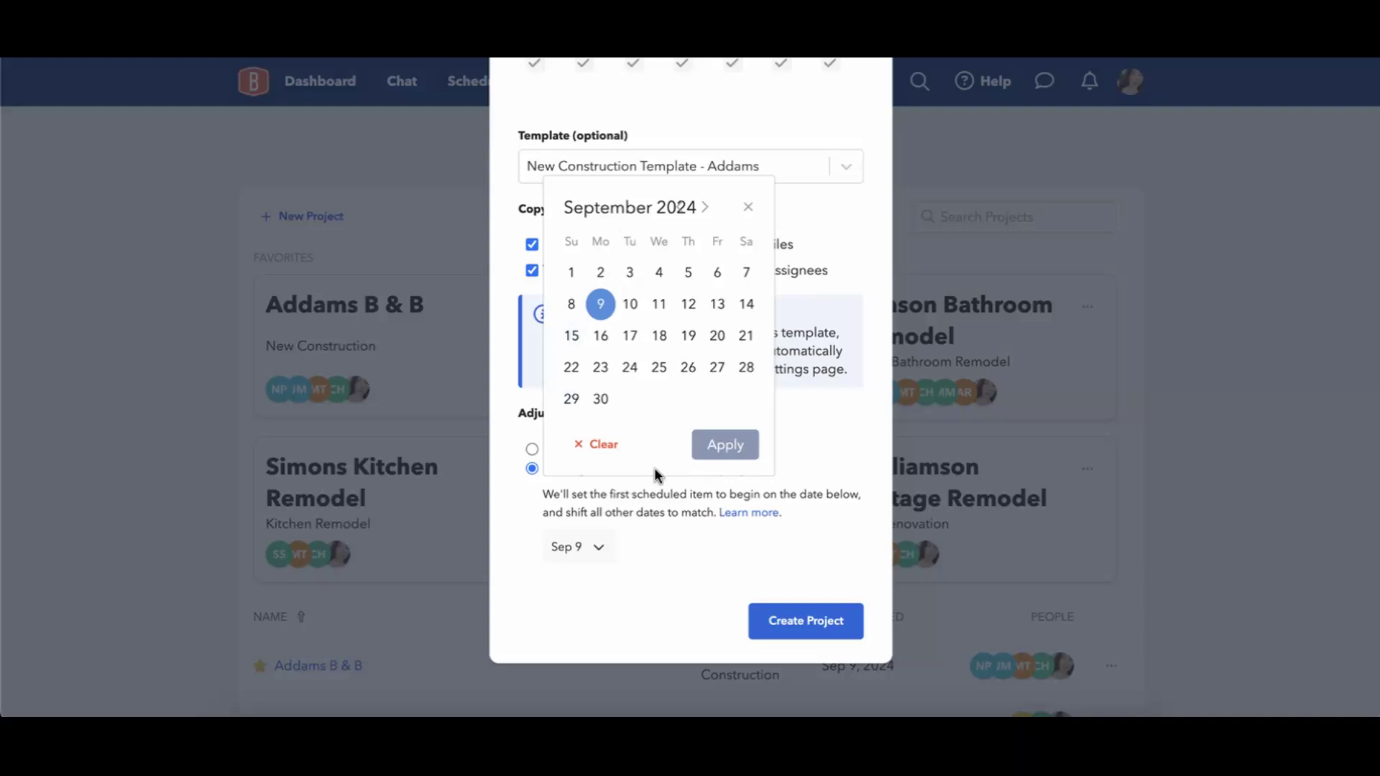
click(805, 444)
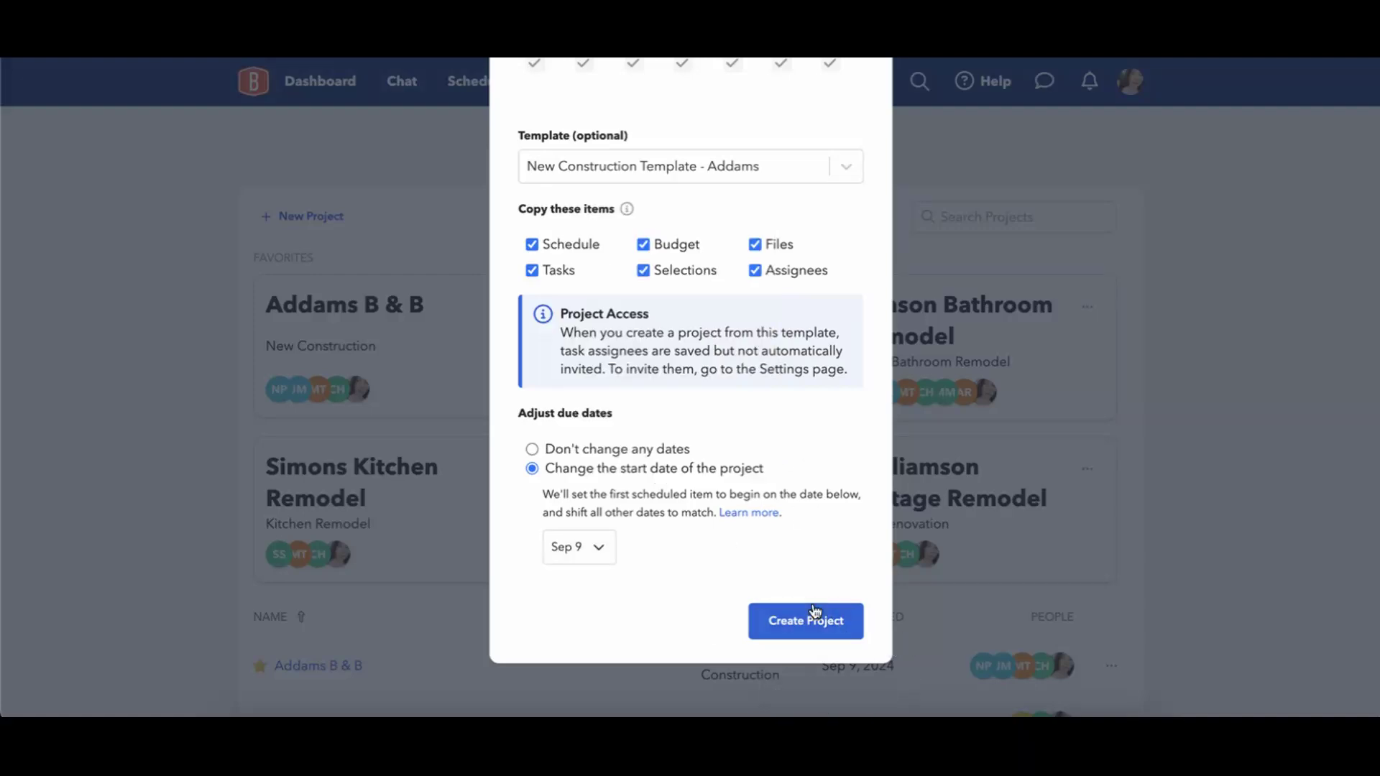
Close the new project form without creating the project
scroll(800, 533, up, 8)
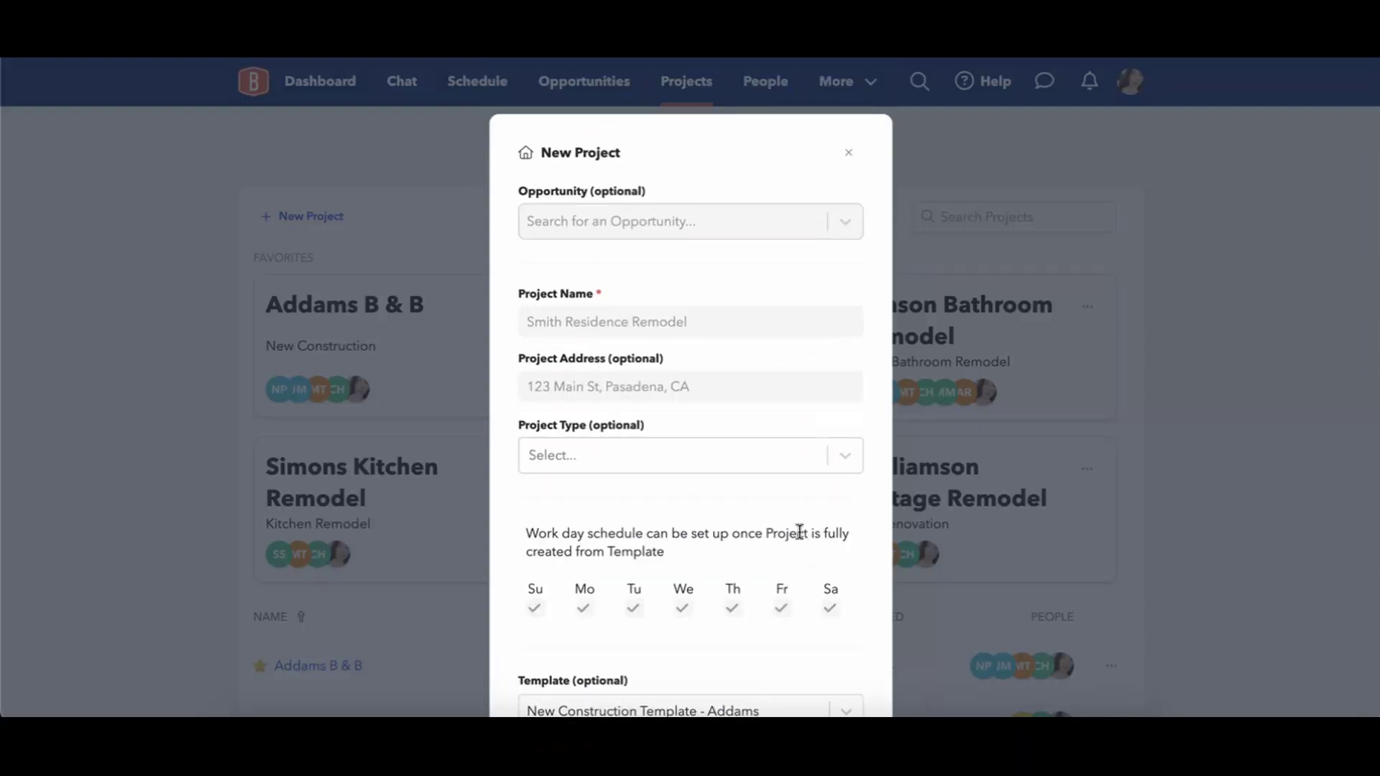
click(849, 154)
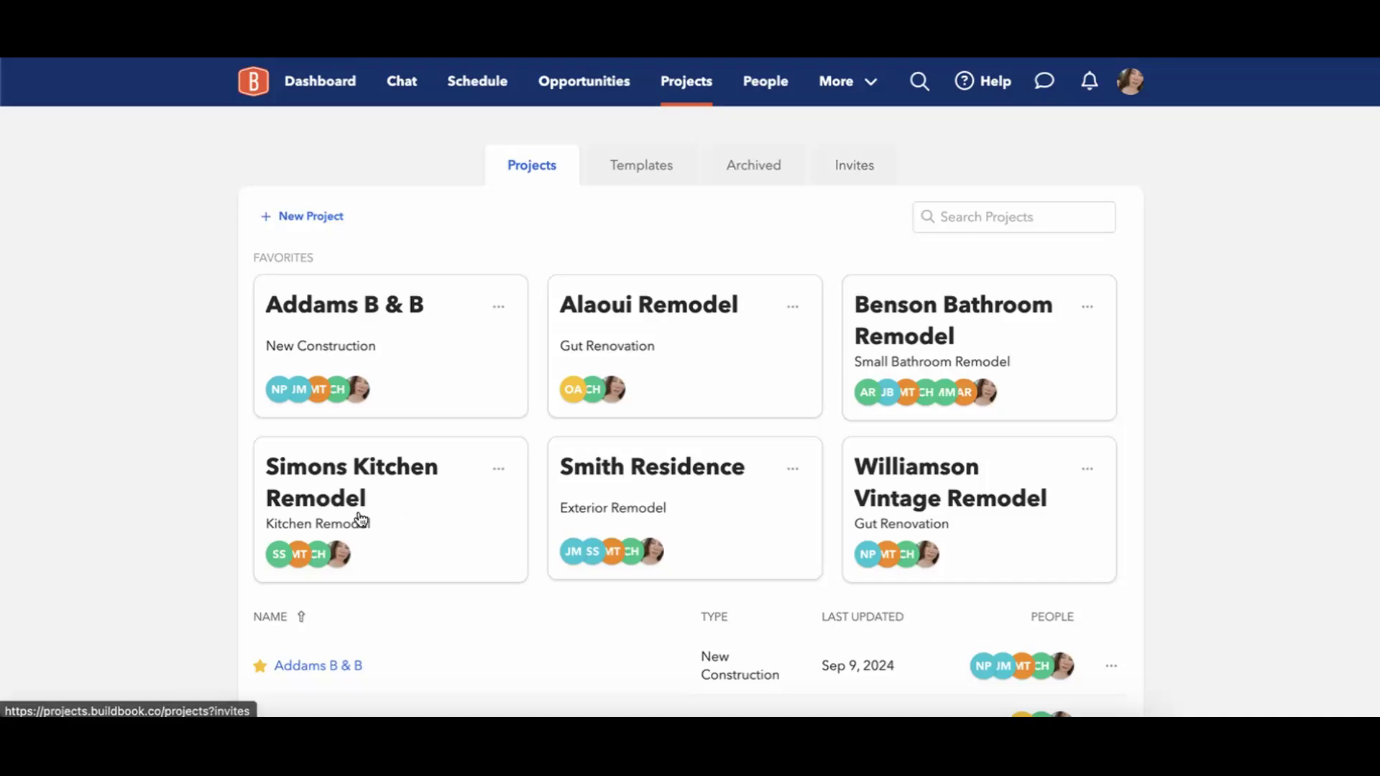
Check the assignee's access status on the Call for Fireplace task in the Addams B & B project
click(364, 357)
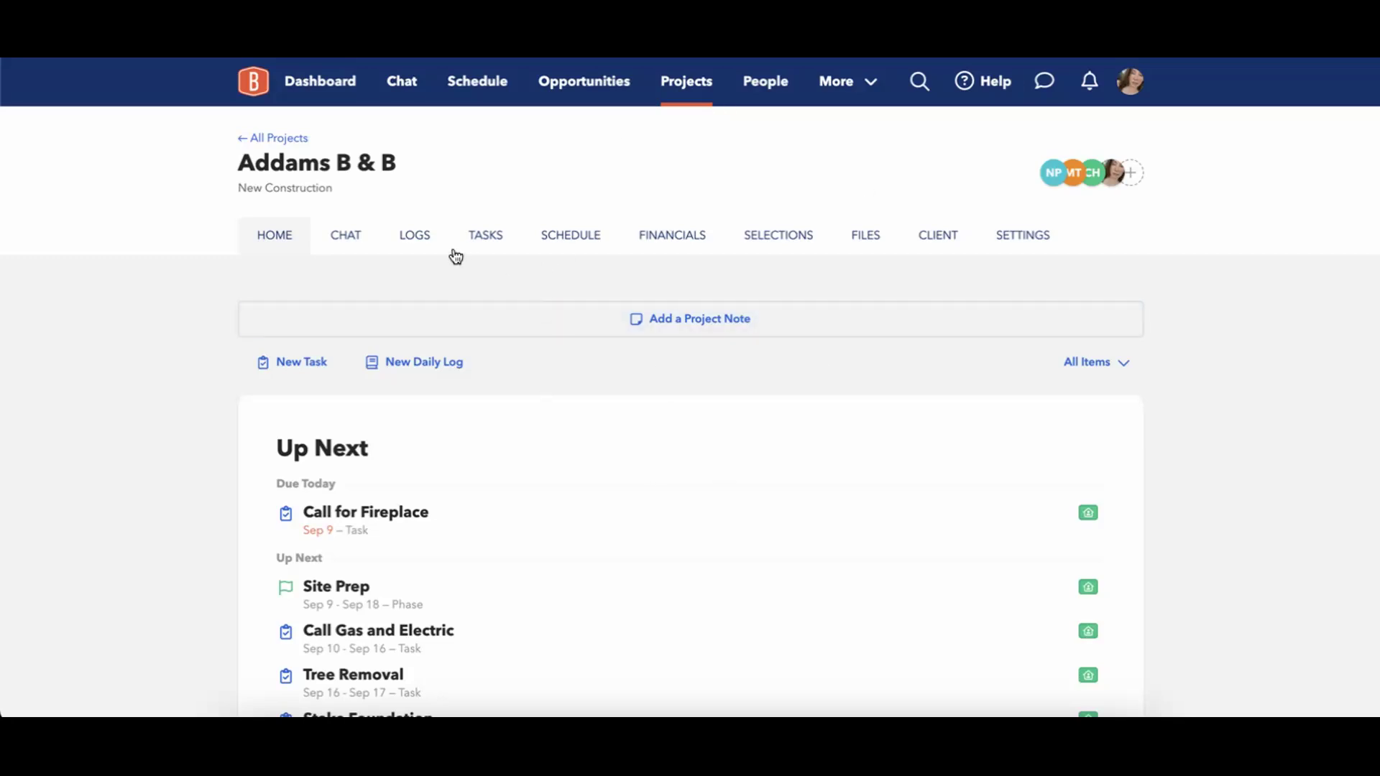
click(496, 241)
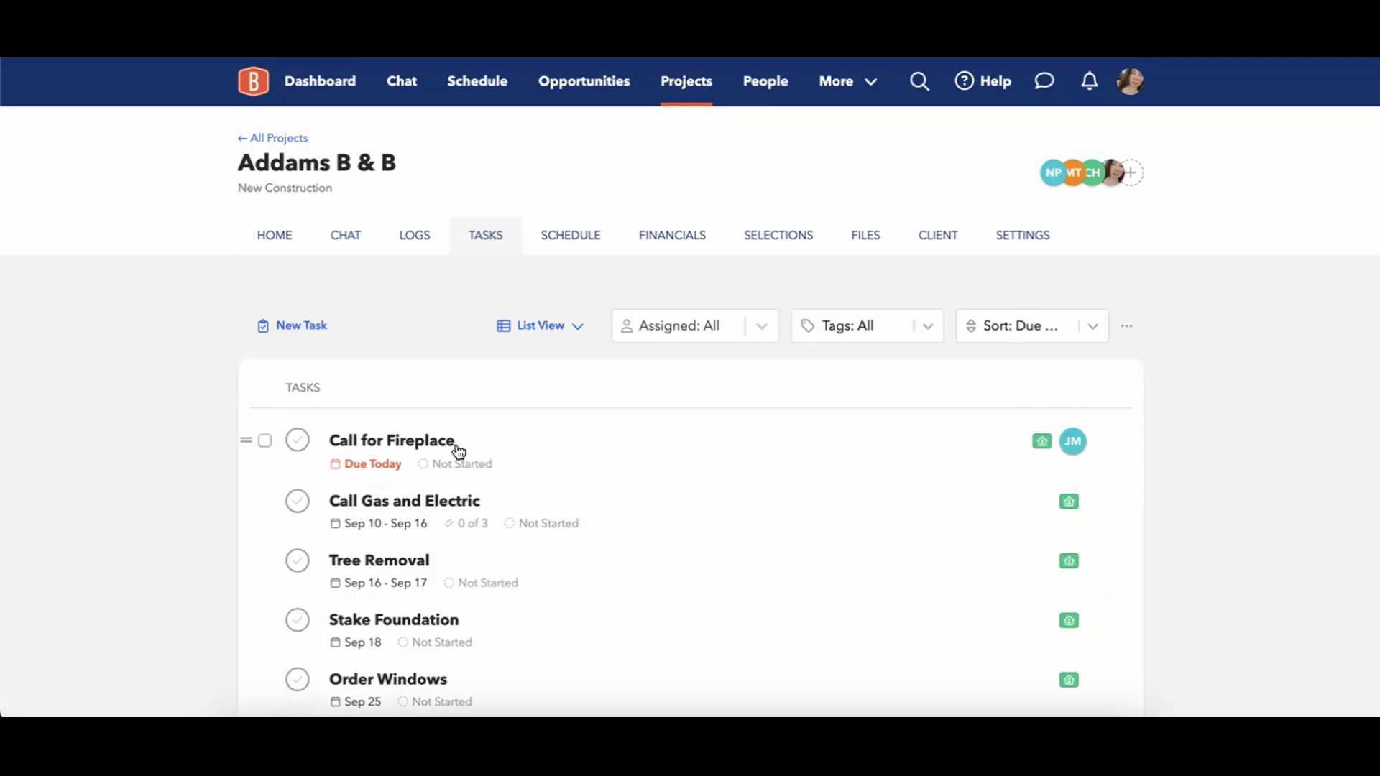
click(440, 444)
mouse_move(626, 229)
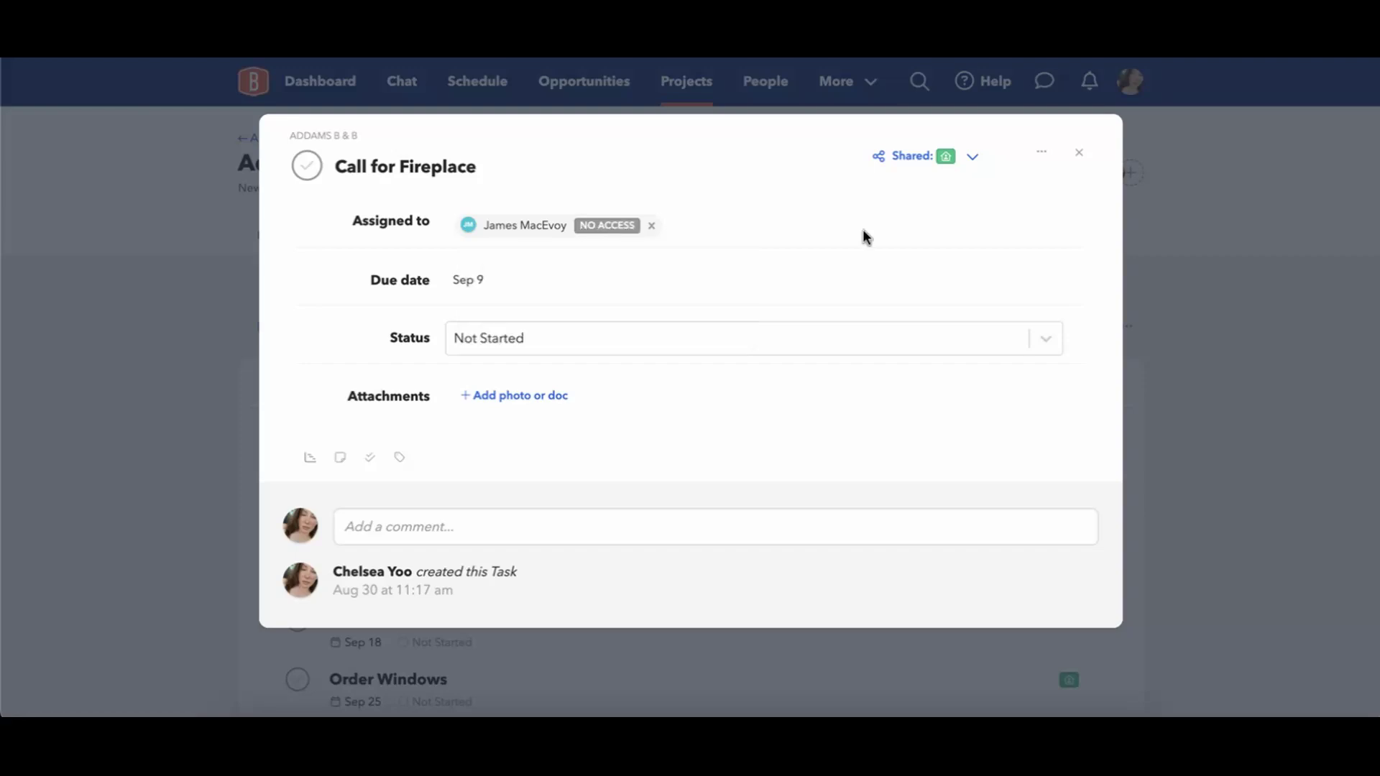
click(1076, 167)
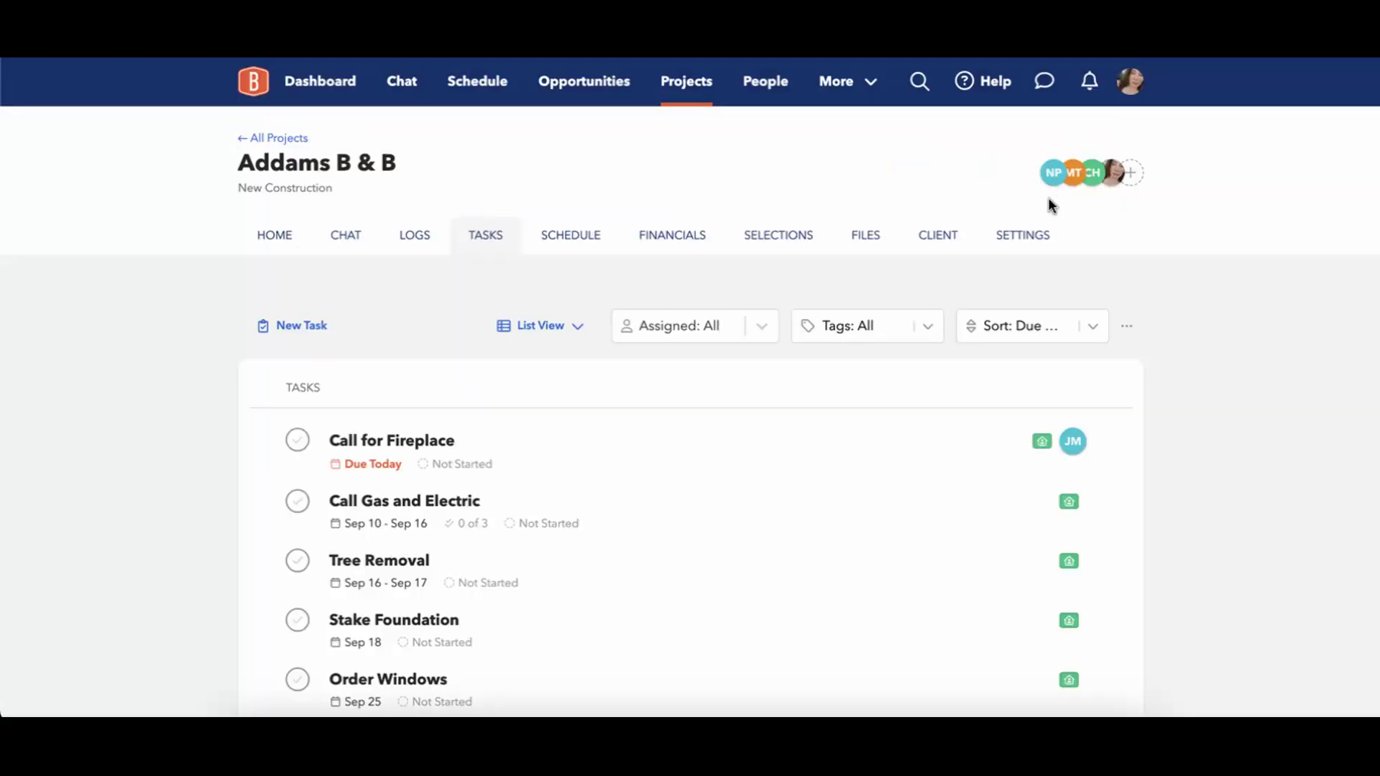
Examine the project invitation and collaborator permissions for the person without access in the project settings, without adding them
click(1018, 248)
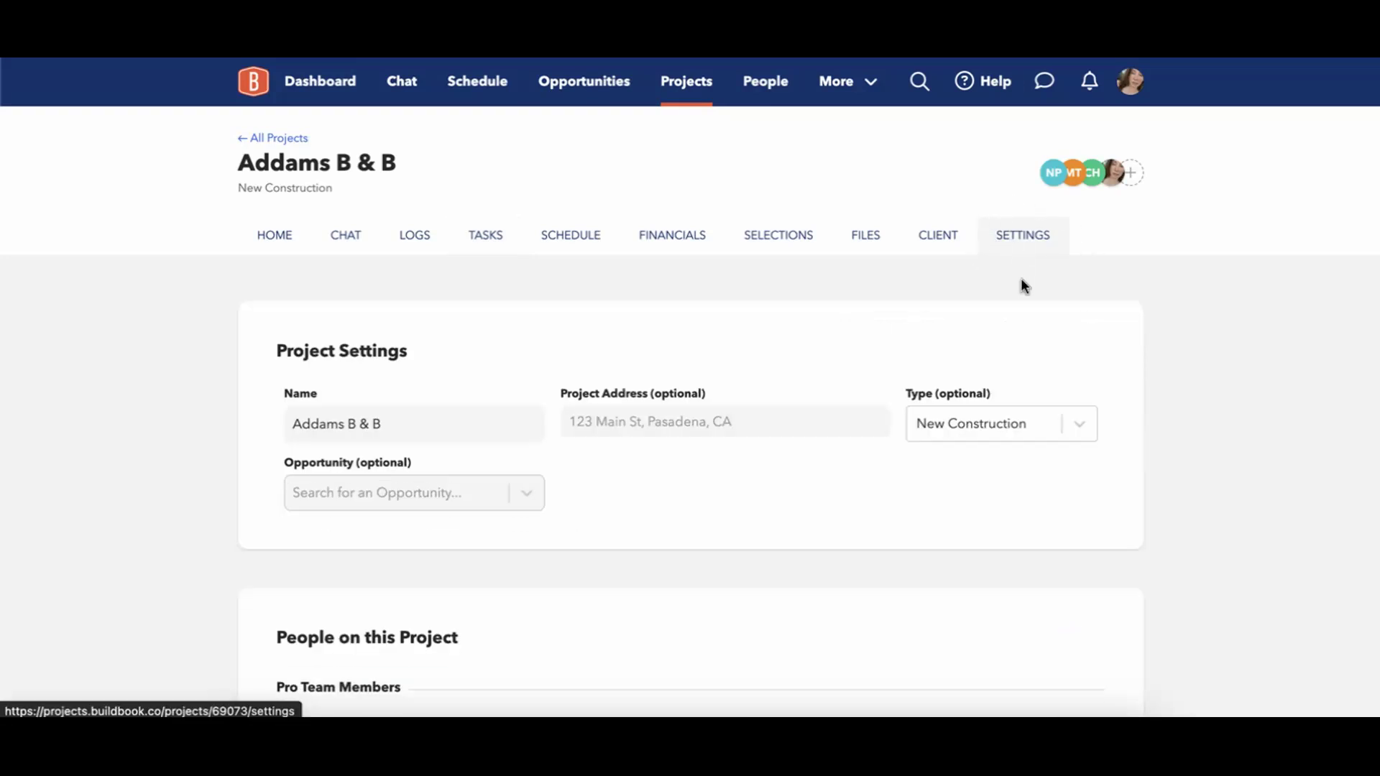
scroll(1058, 286, down, 12)
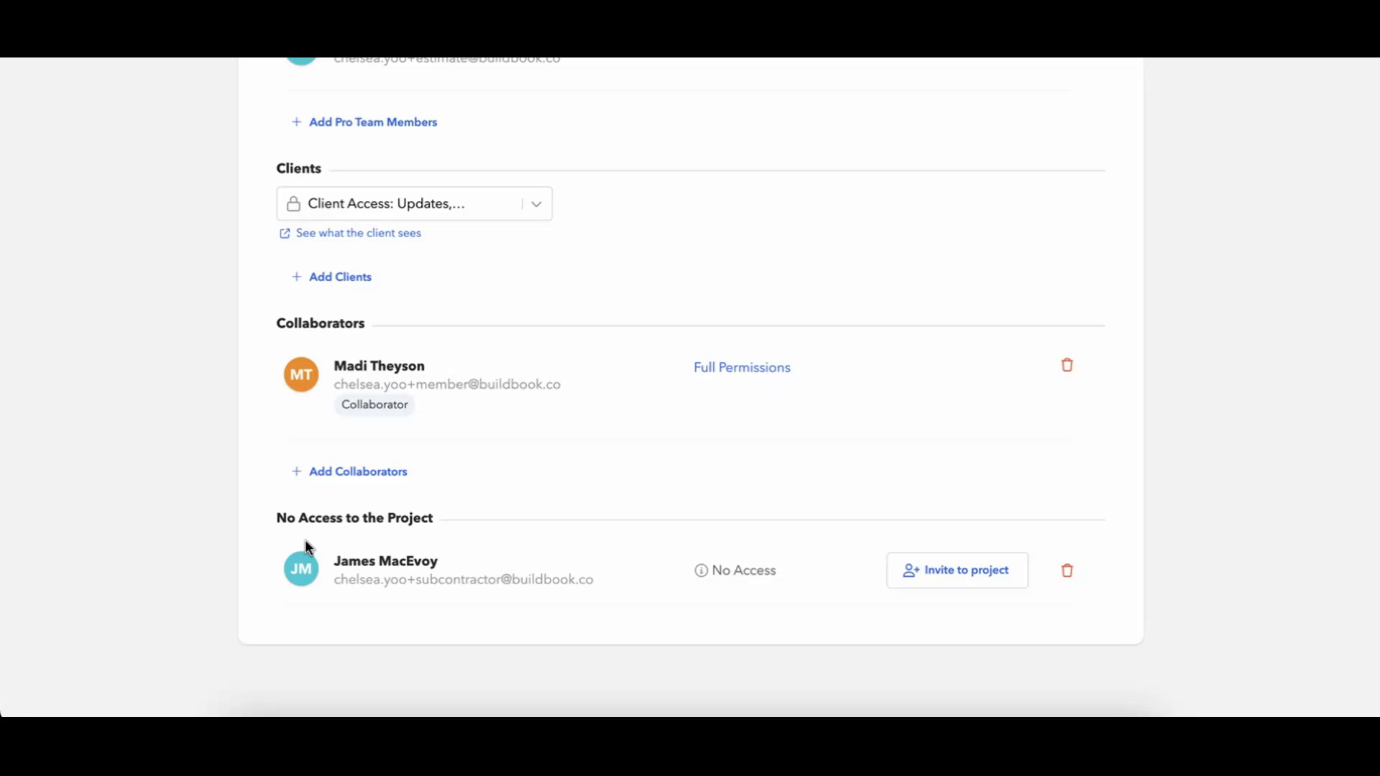
click(957, 575)
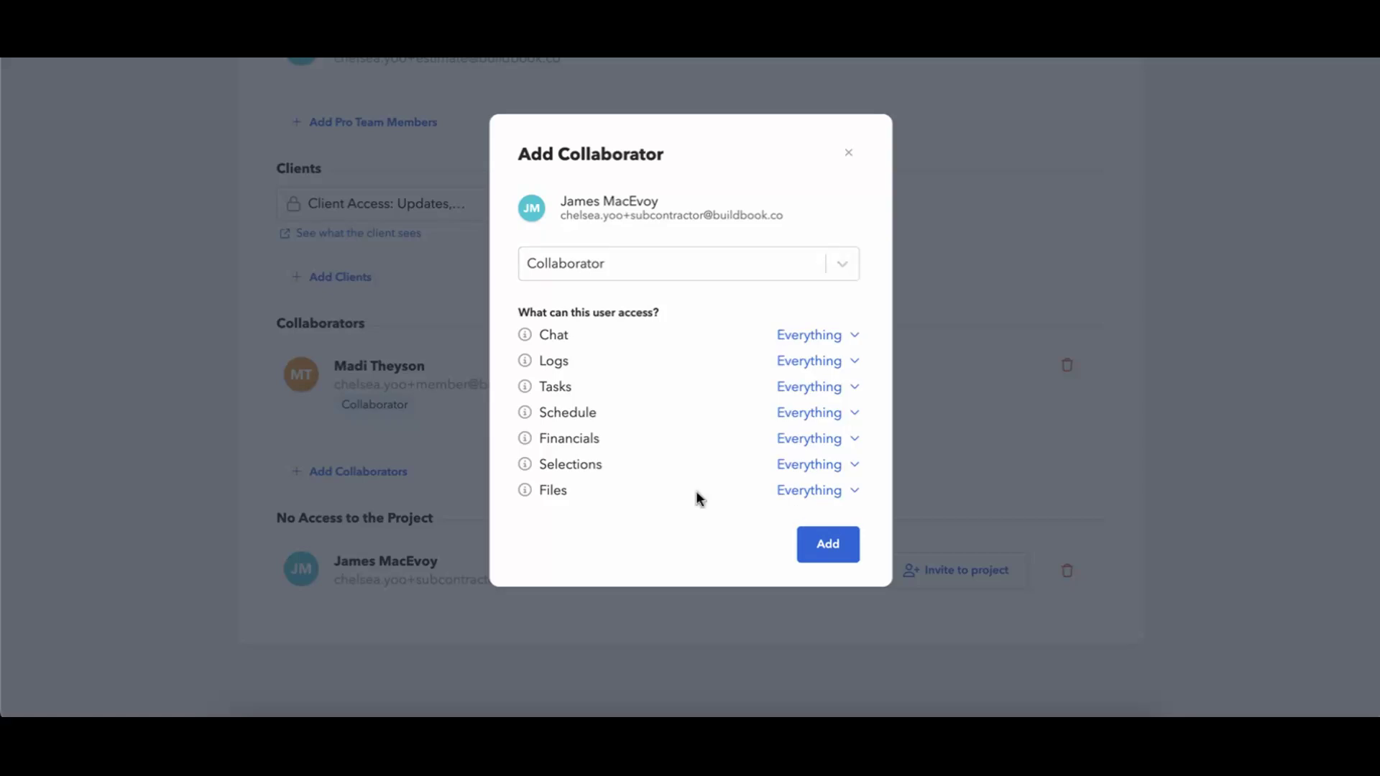
click(849, 153)
scroll(759, 255, up, 10)
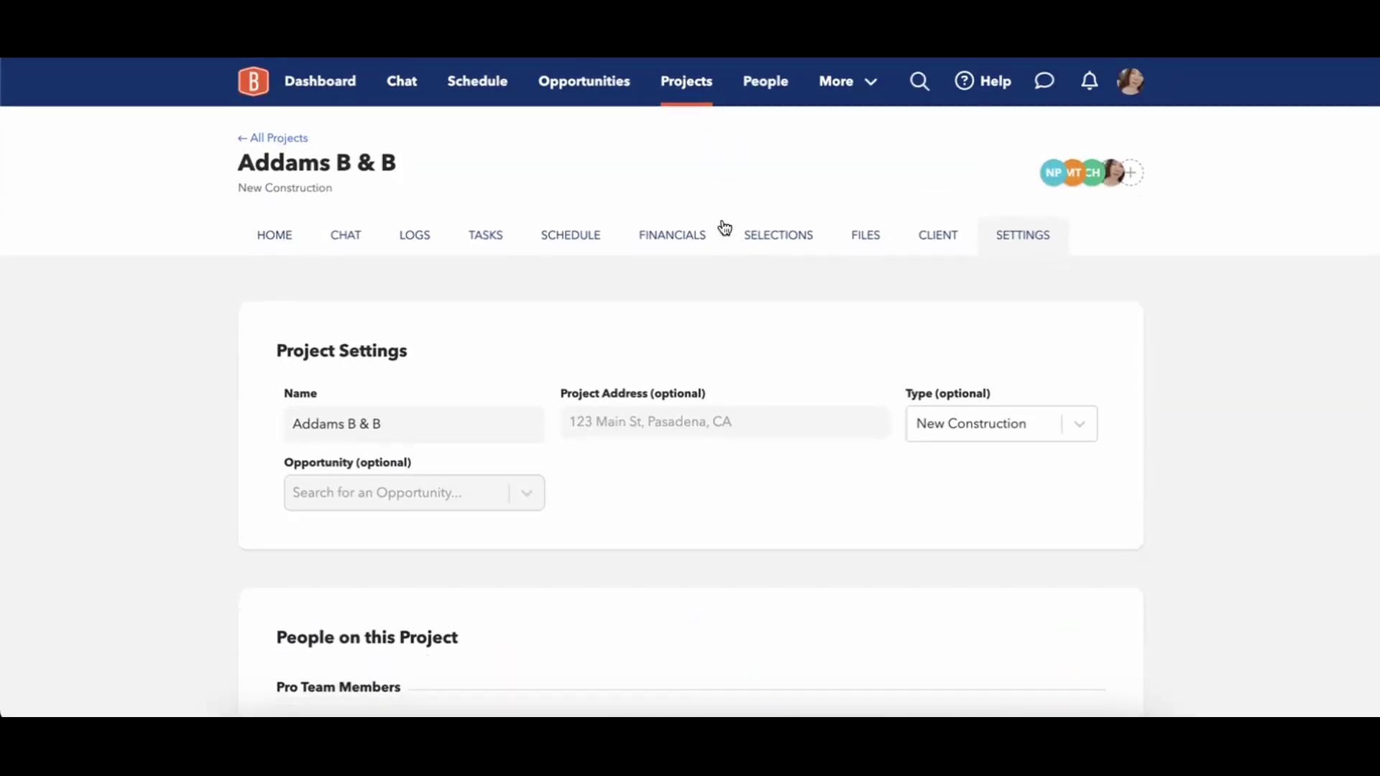
Open the New Construction Template - Addams template and review its home page
click(669, 84)
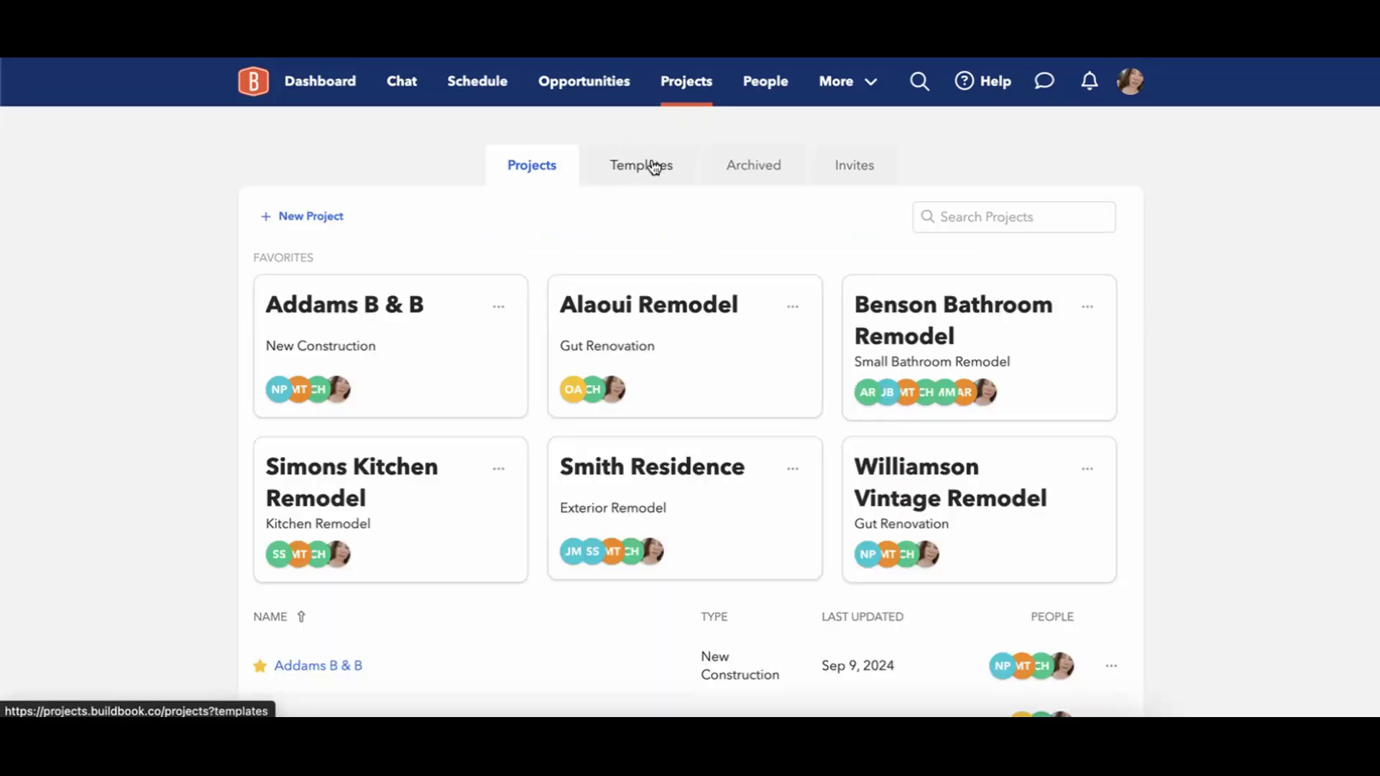
click(623, 179)
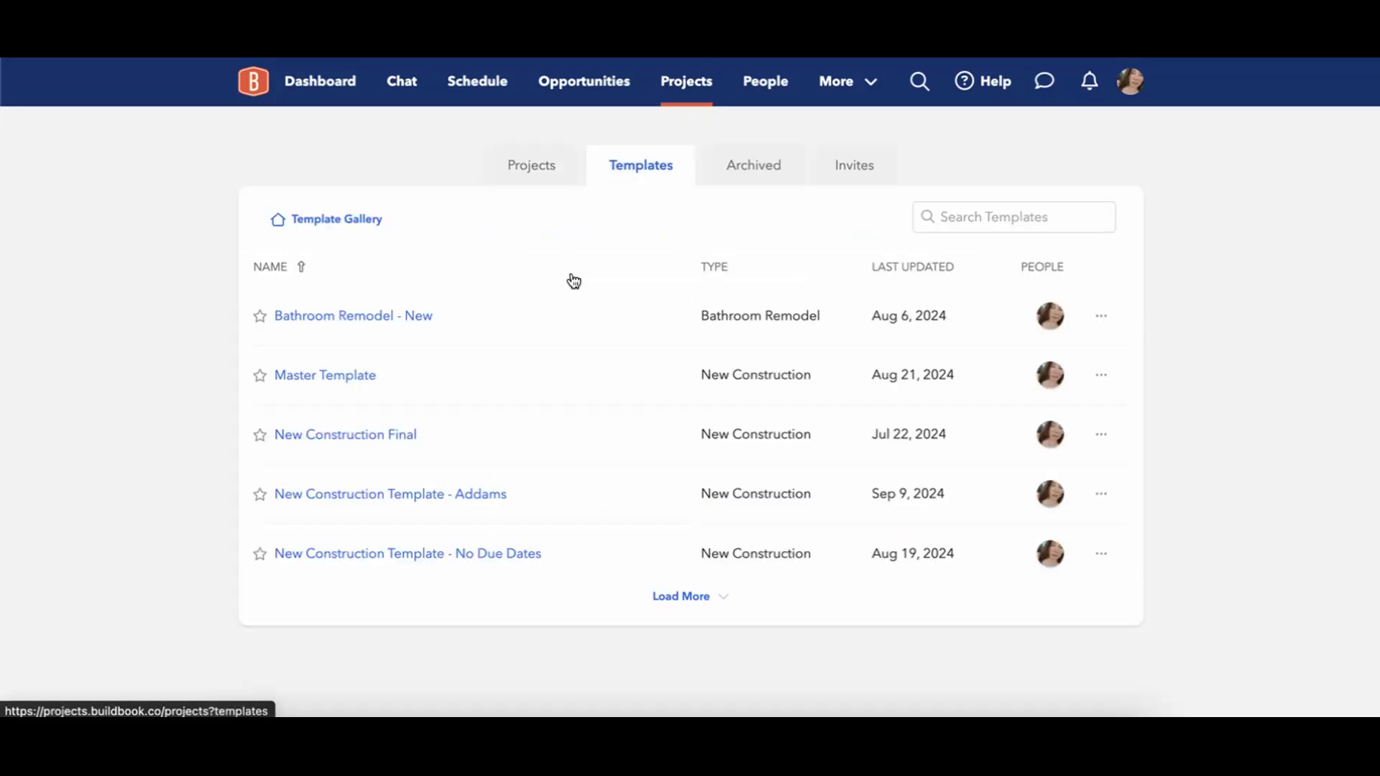
click(360, 488)
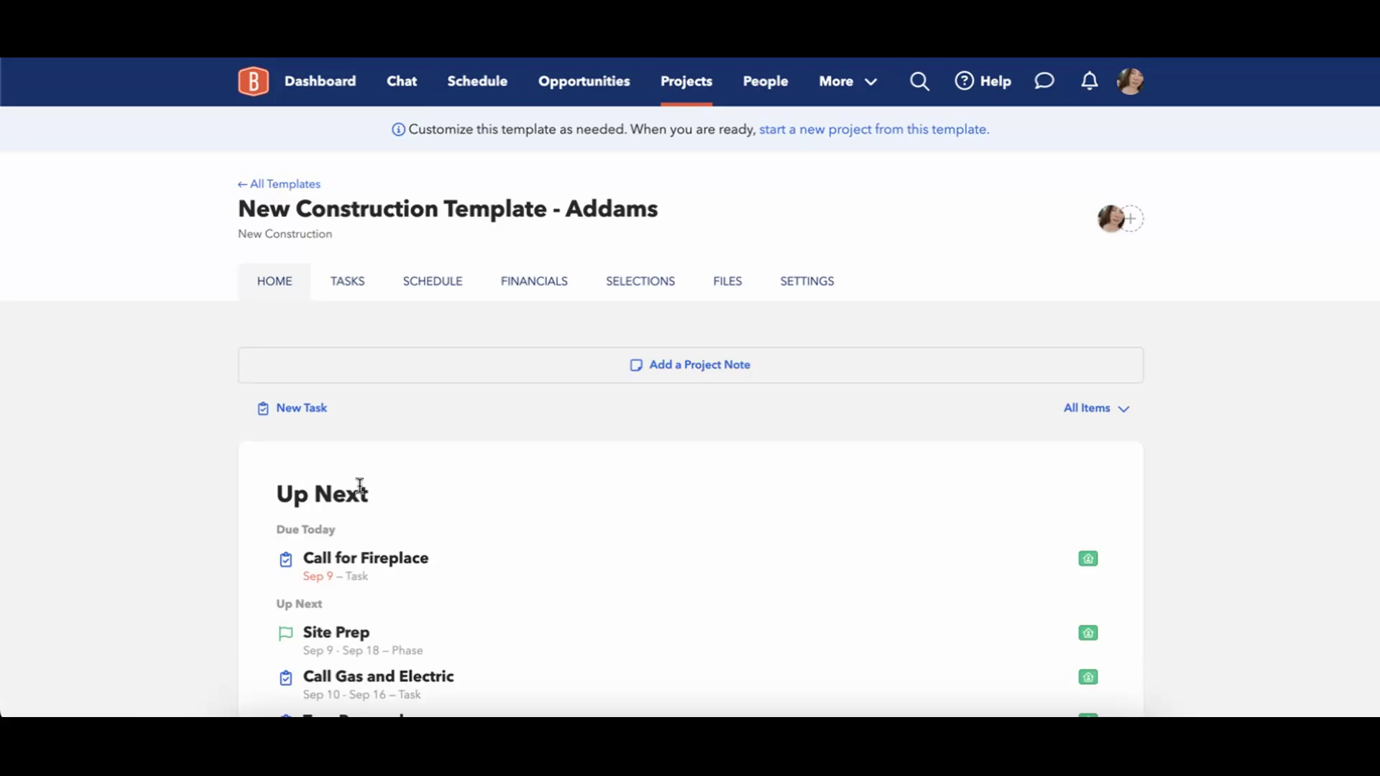
scroll(633, 543, down, 2)
scroll(633, 543, up, 3)
Return to the template list and check the actions offered for Bathroom Remodel - New without applying any
click(287, 185)
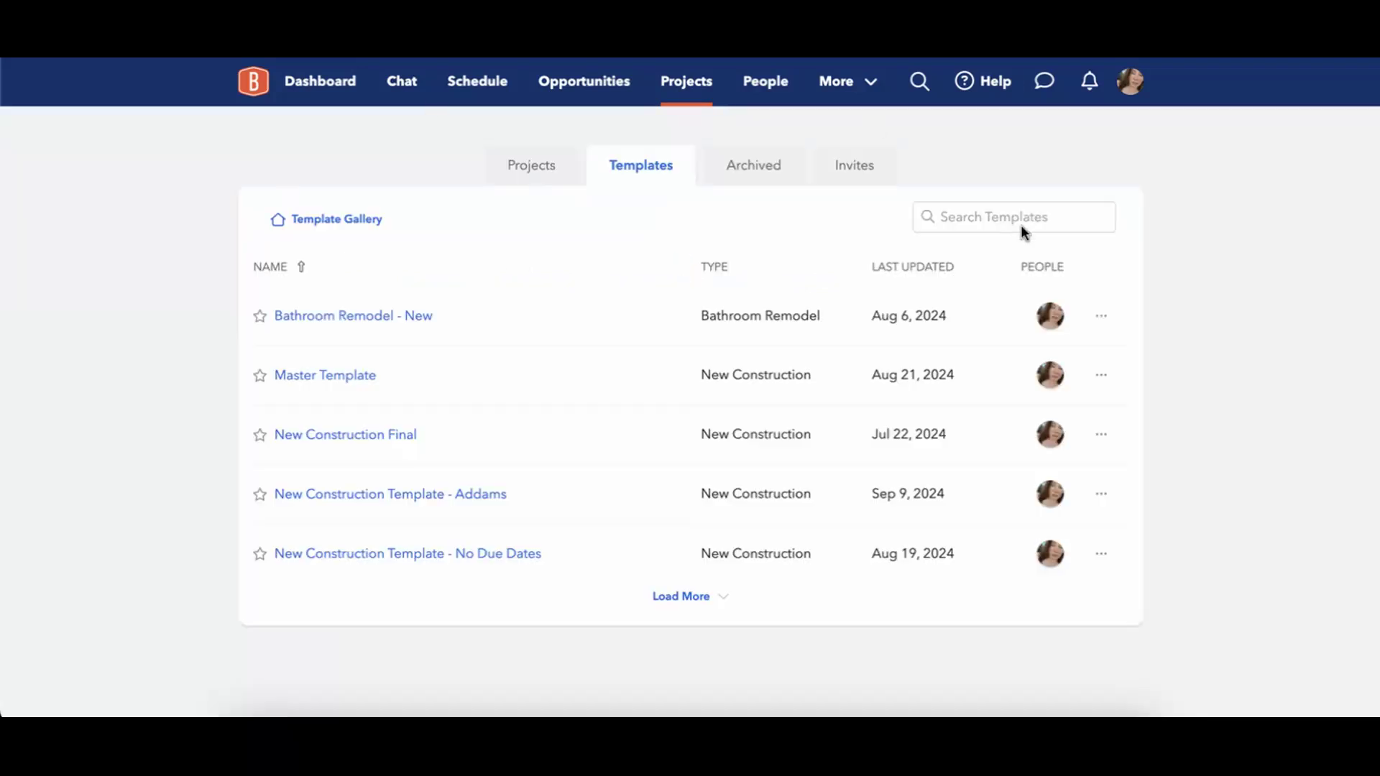
click(1102, 318)
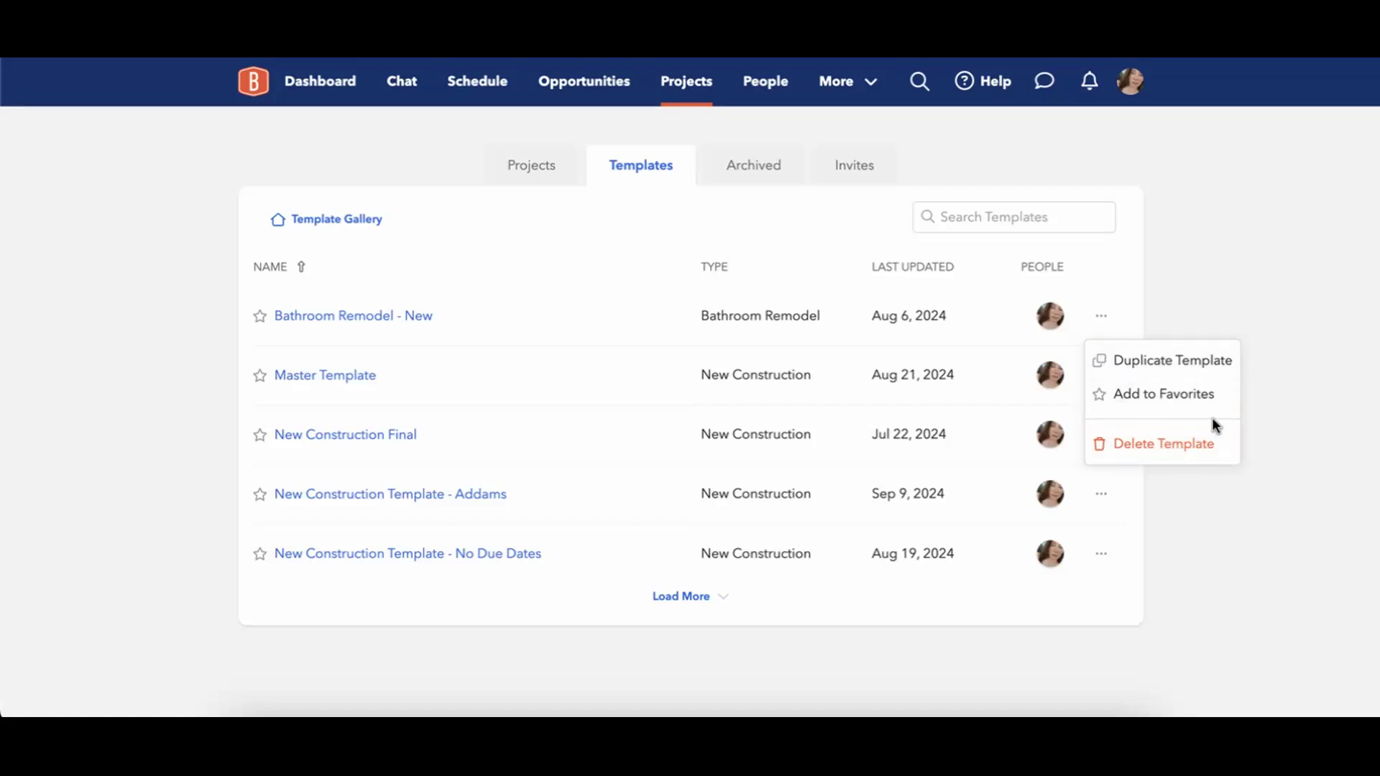
click(1251, 236)
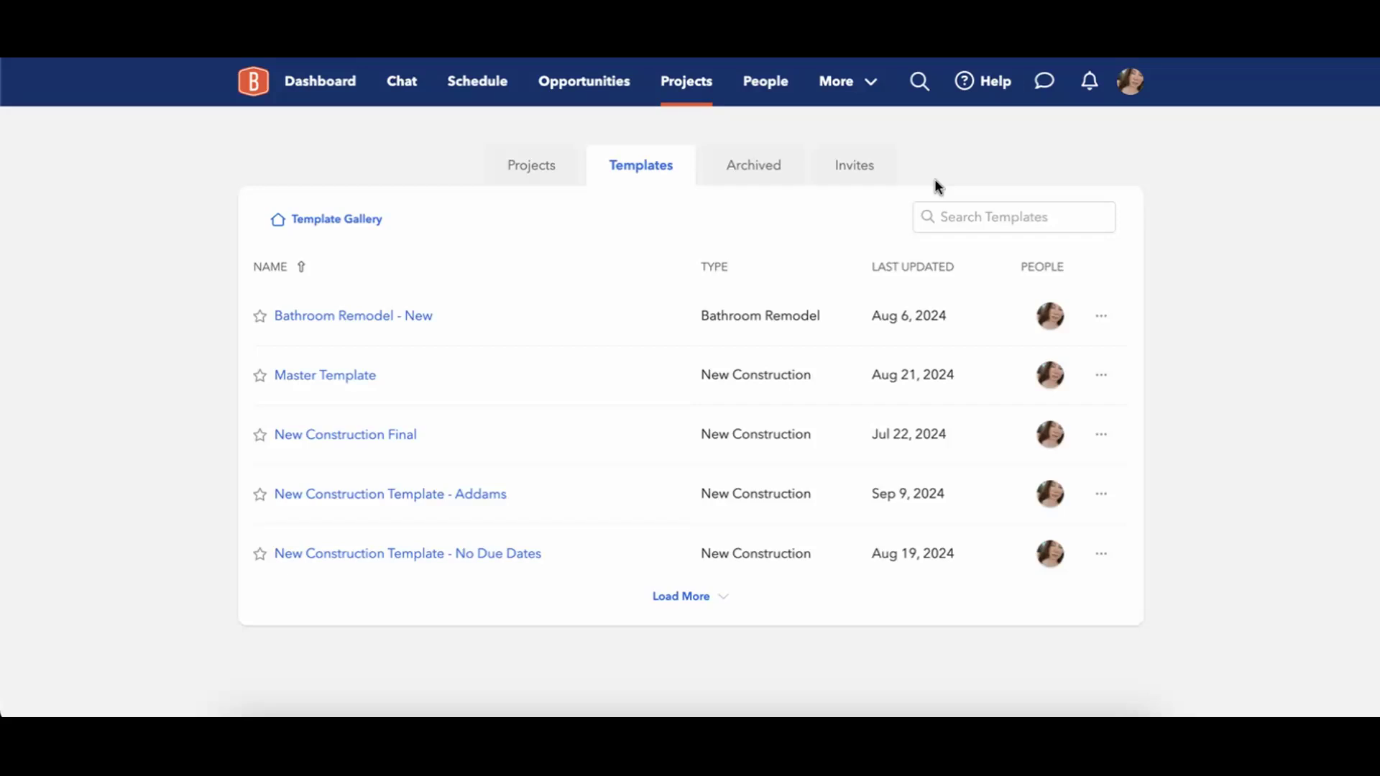